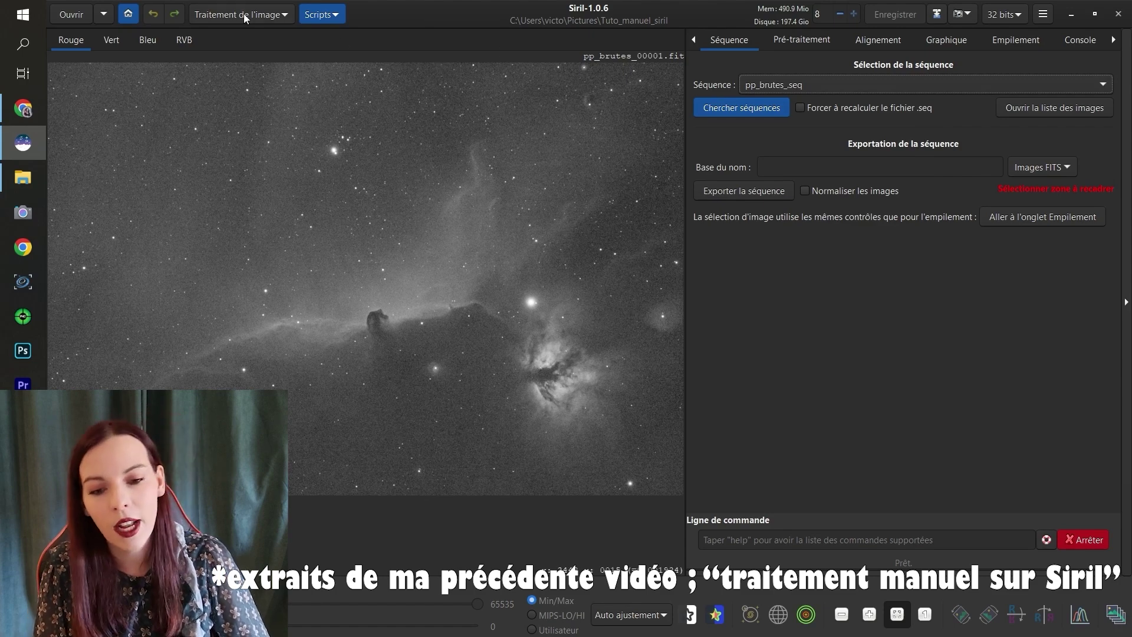
# Set up gradient extraction to apply to the whole sequence, using polynomial interpolation of order 1
pyautogui.click(245, 16)
pyautogui.click(171, 330)
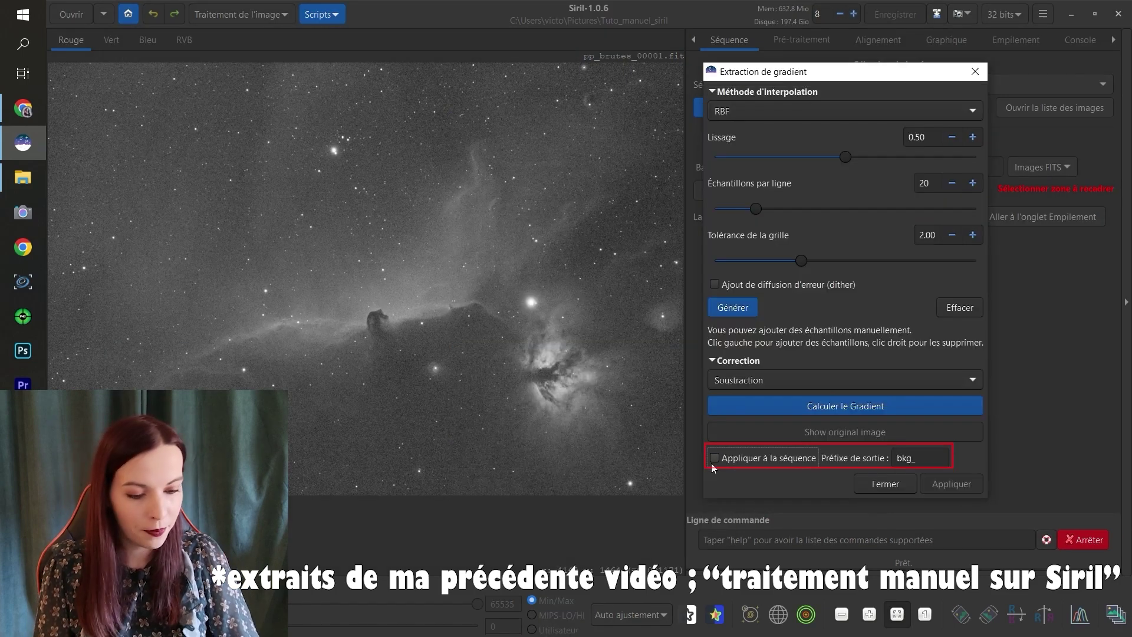
pyautogui.click(715, 457)
pyautogui.click(734, 115)
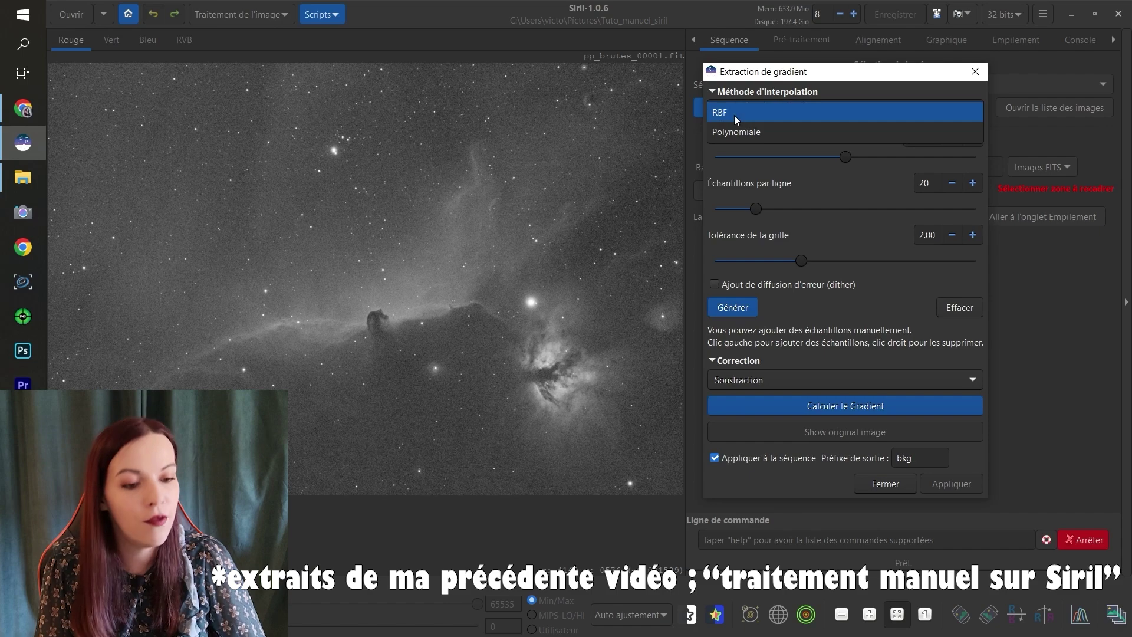
pyautogui.click(739, 131)
pyautogui.click(744, 132)
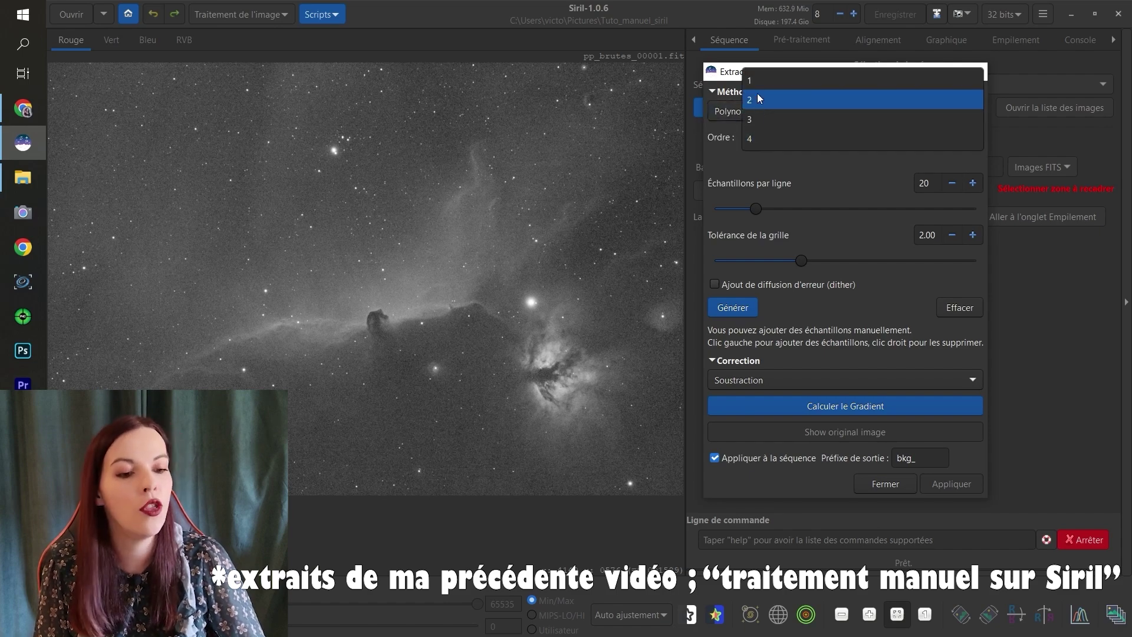
pyautogui.click(756, 87)
# Generate the background samples, compute the gradient and apply the extraction to the sequence with prefix bkg_
pyautogui.click(728, 309)
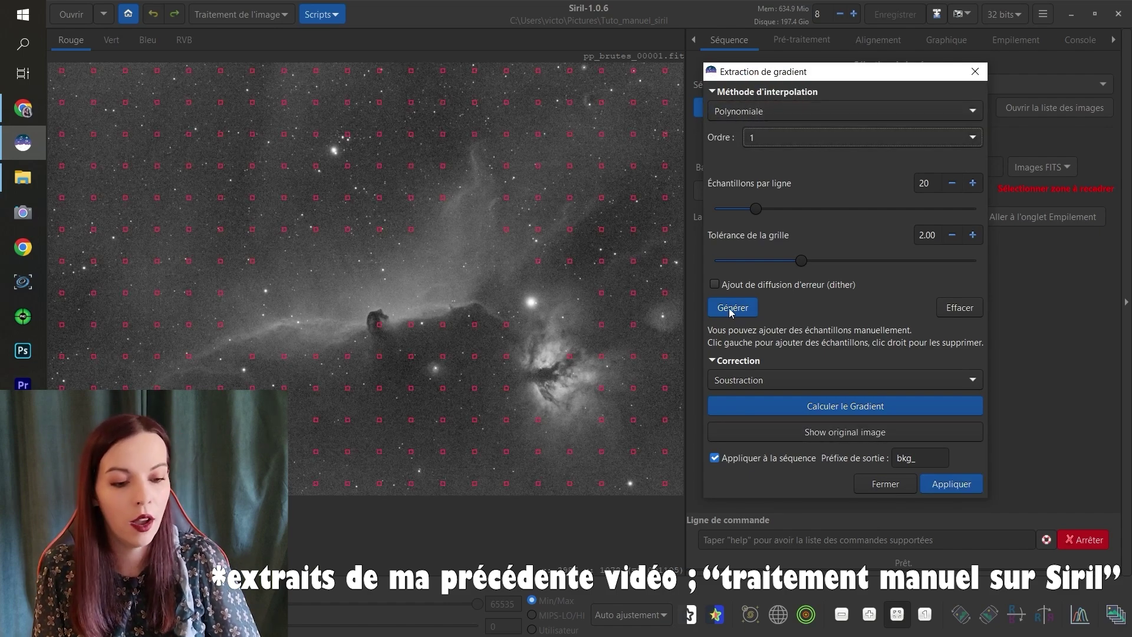
pyautogui.click(851, 405)
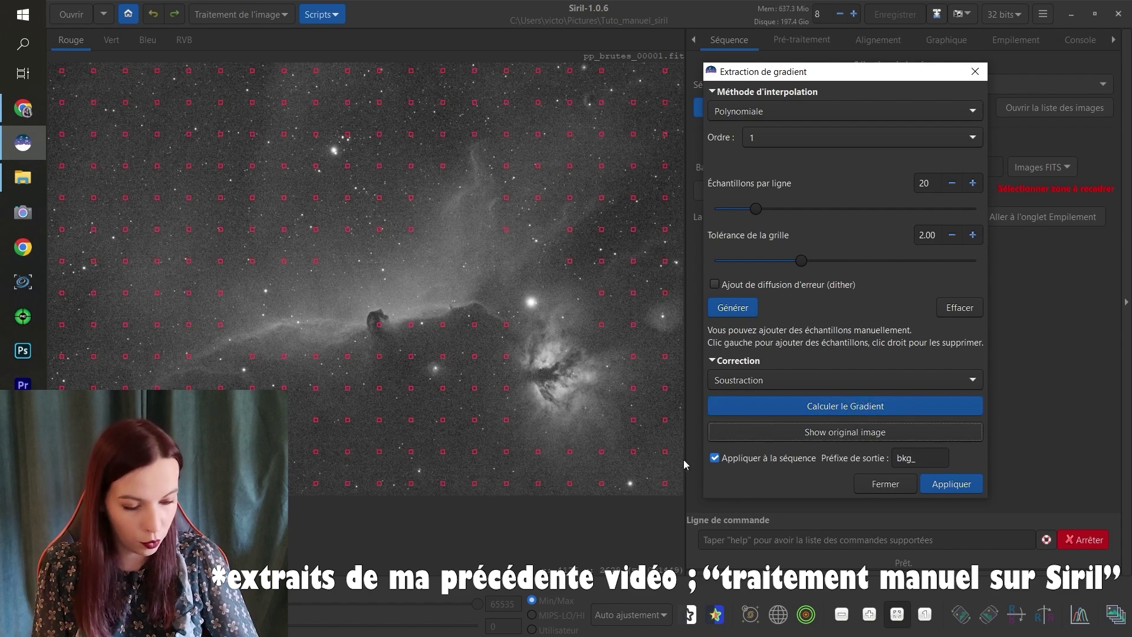
pyautogui.click(961, 486)
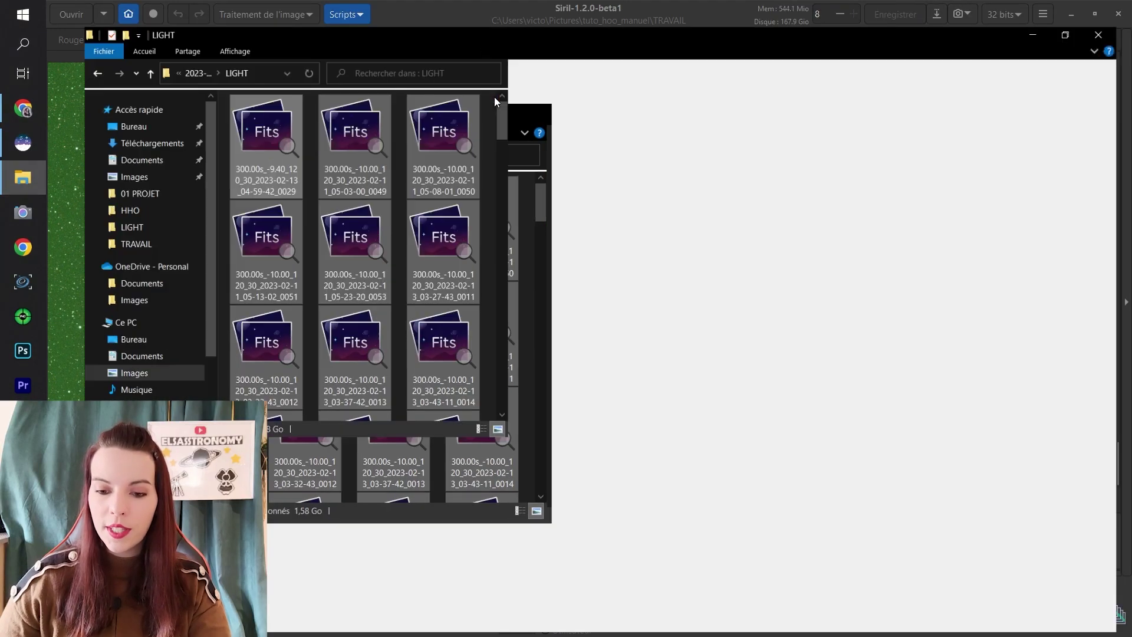
# In File Explorer, delete the brutes_ sequence file, brutes_00001 to brutes_00073 and brutes_conversion from the tuto_hoo_manuel\TRAVAIL folder
pyautogui.press('super+Up')
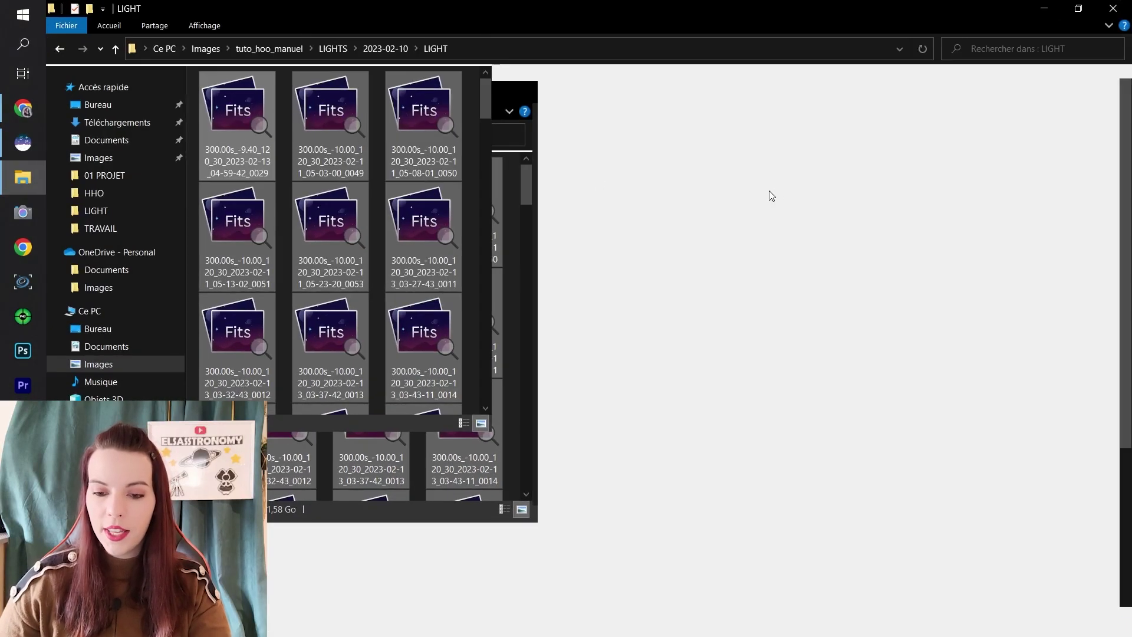
pyautogui.hotkey('alt', 'Up')
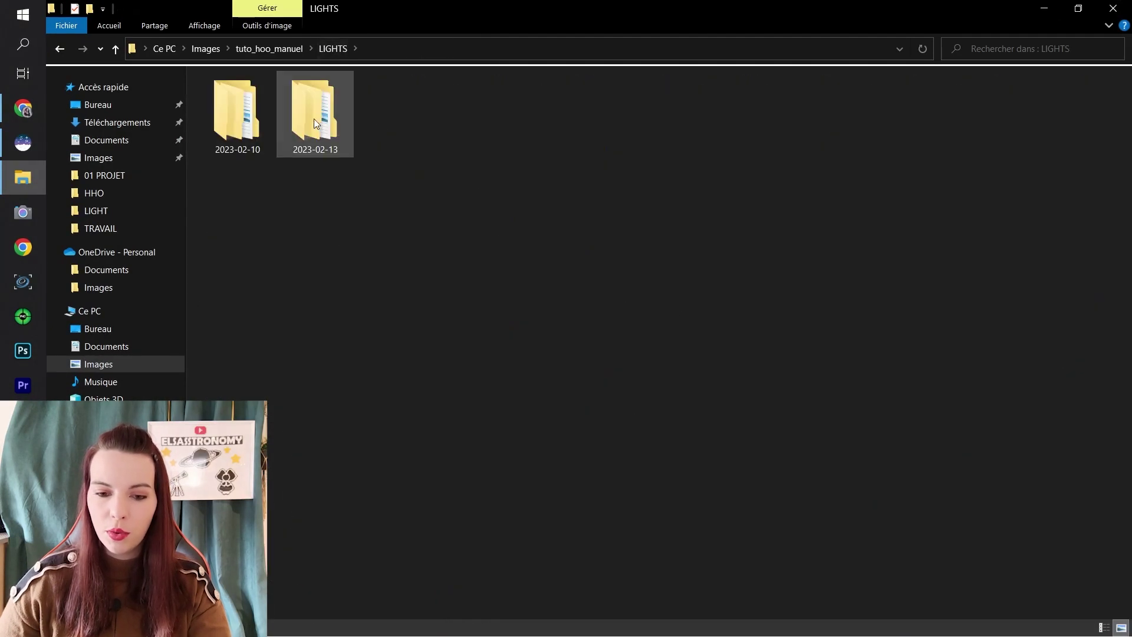
pyautogui.click(272, 49)
pyautogui.doubleClick(480, 125)
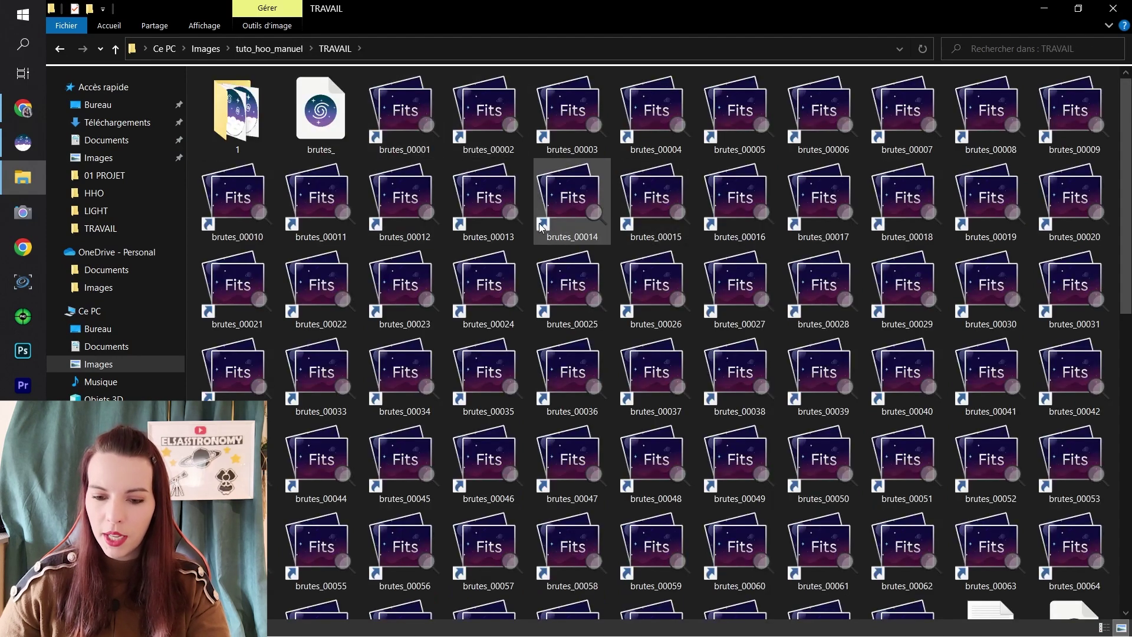
pyautogui.scroll(-10, 556, 268)
pyautogui.scroll(10, 560, 271)
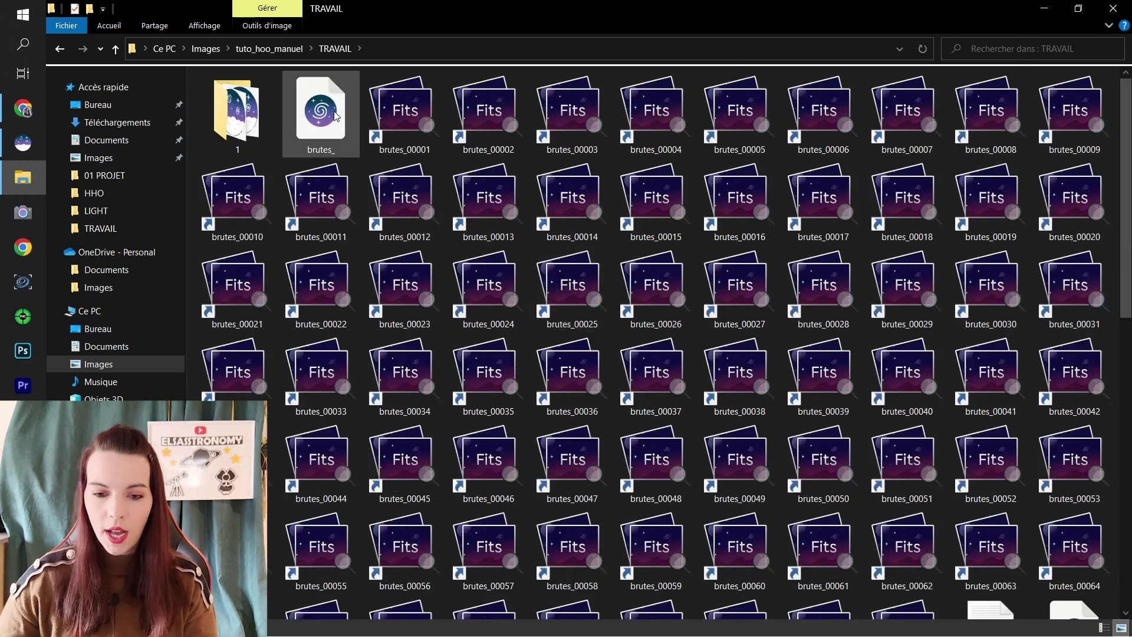
pyautogui.scroll(-8, 777, 331)
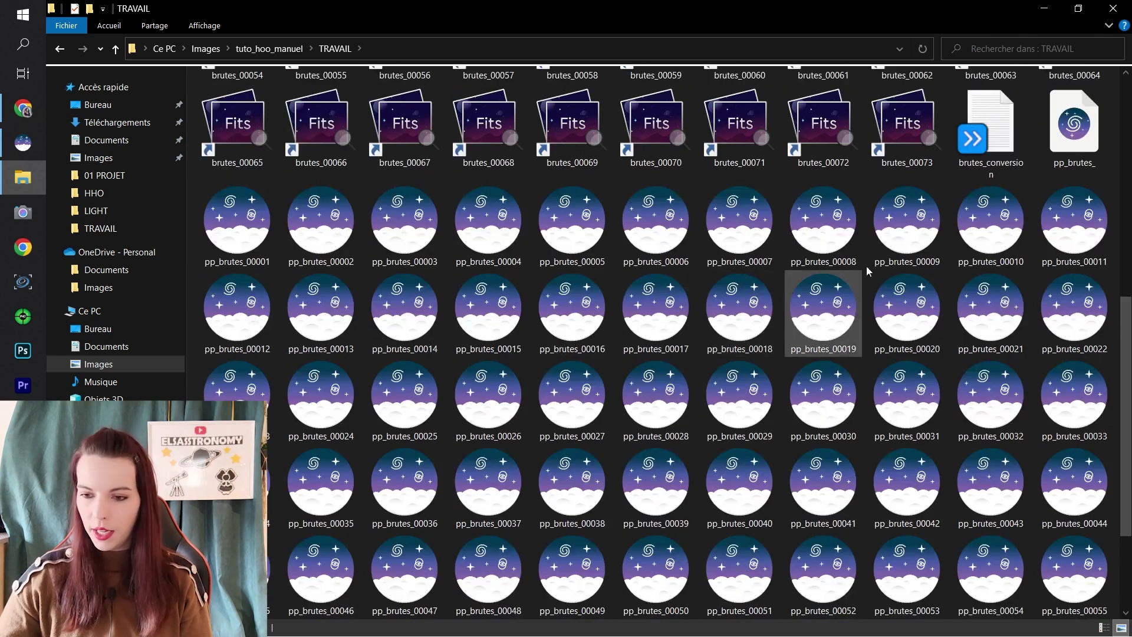
pyautogui.keyDown('shift'); pyautogui.click(1012, 122); pyautogui.keyUp('shift')
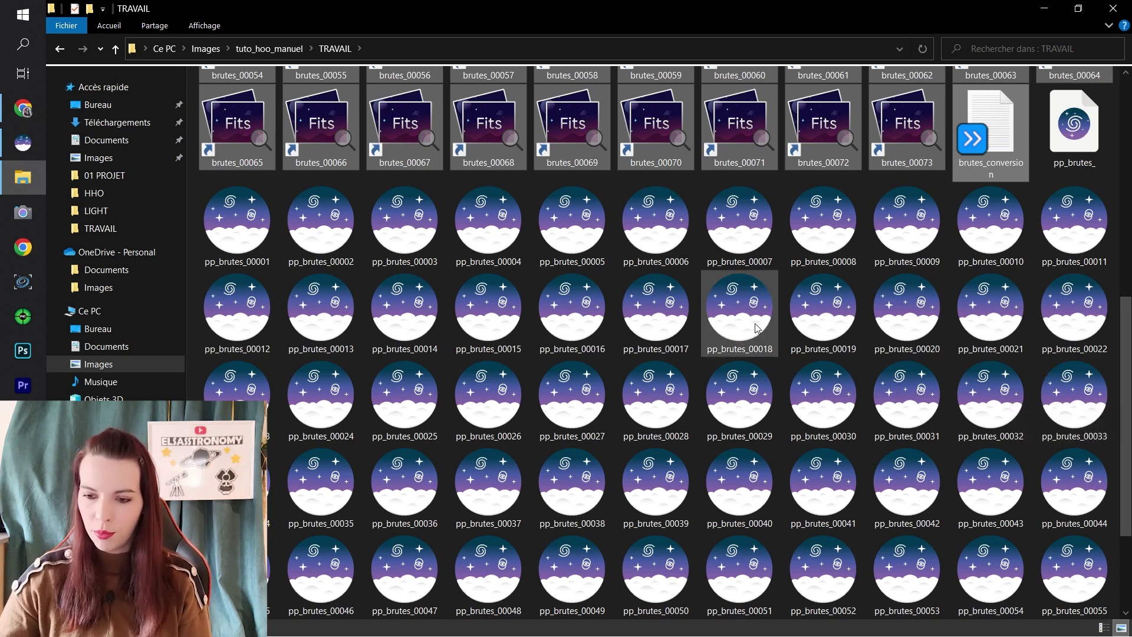
pyautogui.press('Delete')
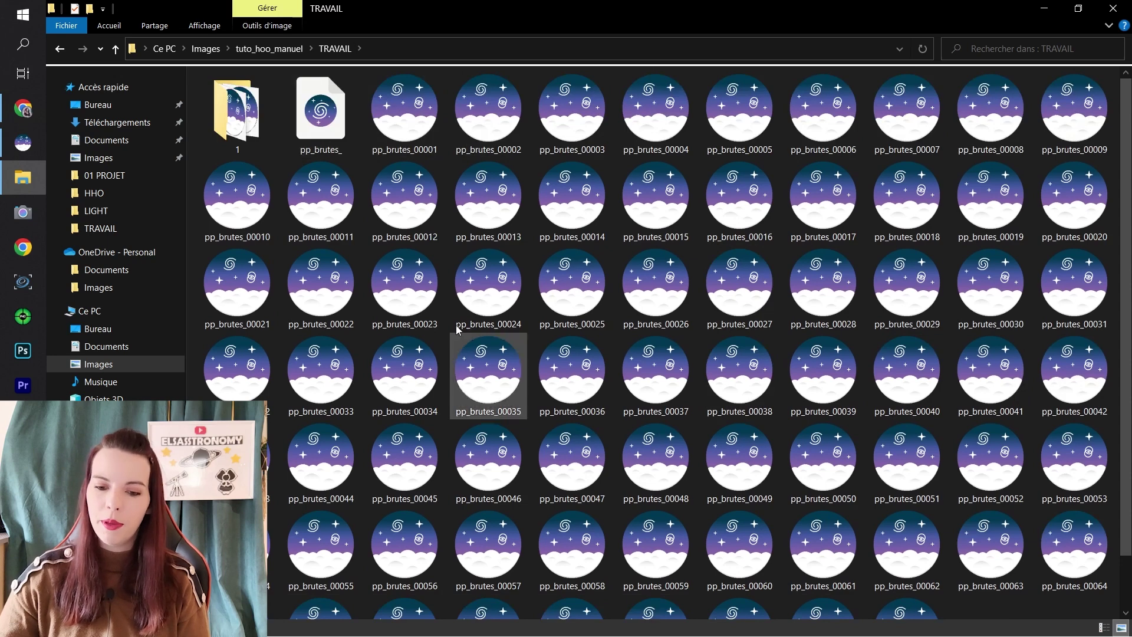
# Create a new folder named pp_brutes_1002 inside the TRAVAIL folder
pyautogui.scroll(-1, 656, 235)
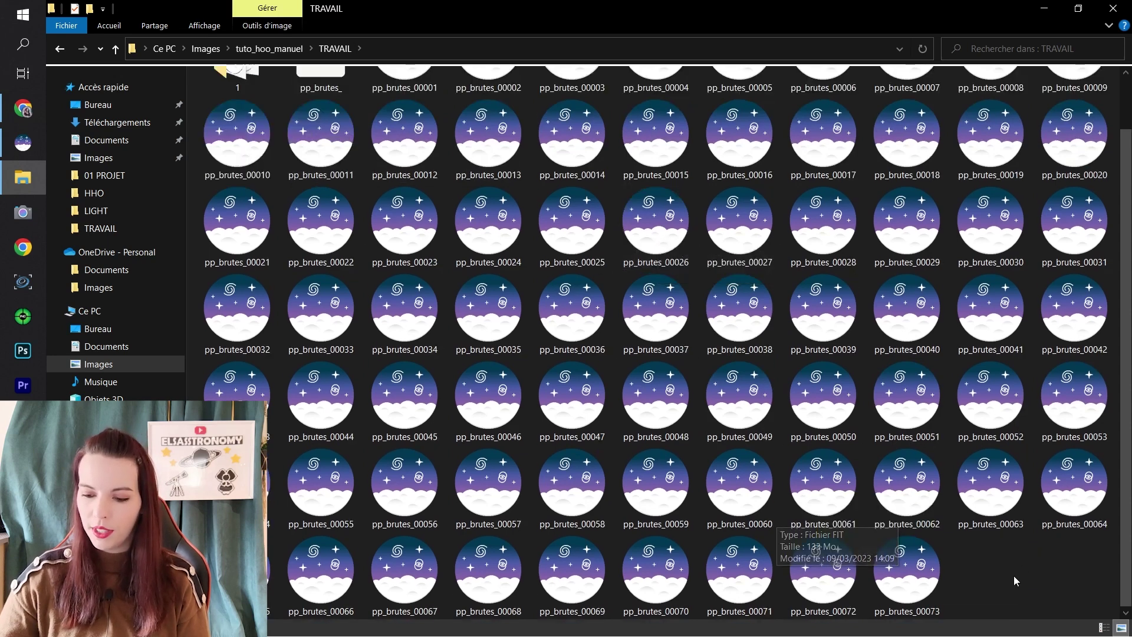
pyautogui.scroll(1, 1013, 575)
pyautogui.scroll(-1, 1052, 555)
pyautogui.rightClick(1040, 588)
pyautogui.moveTo(1008, 554)
pyautogui.click(765, 366)
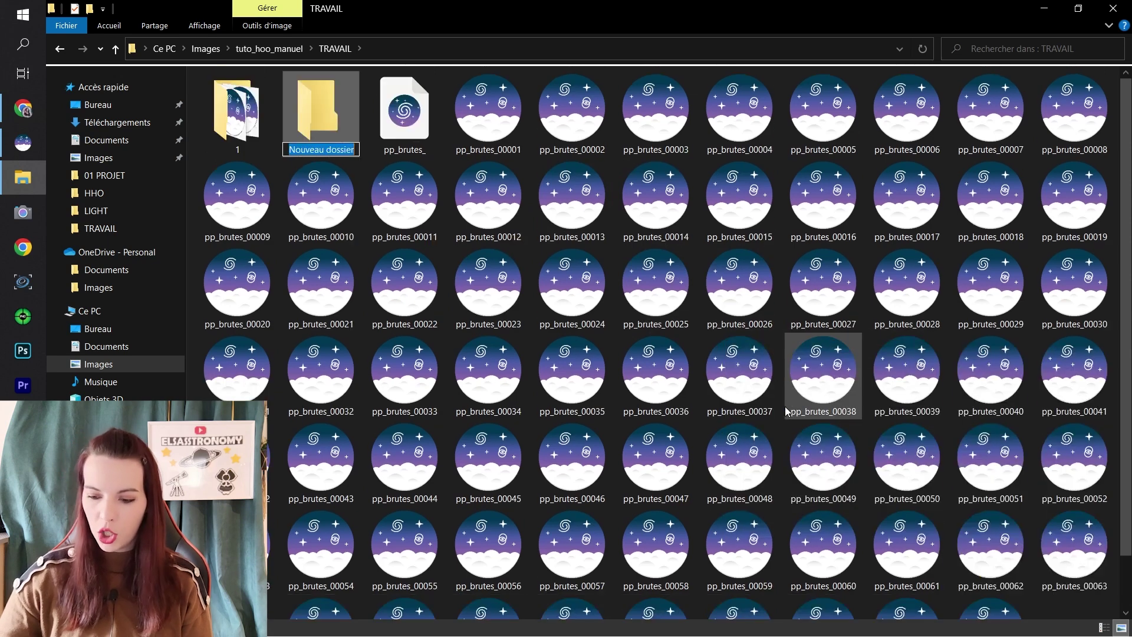
pyautogui.write('pp_b')
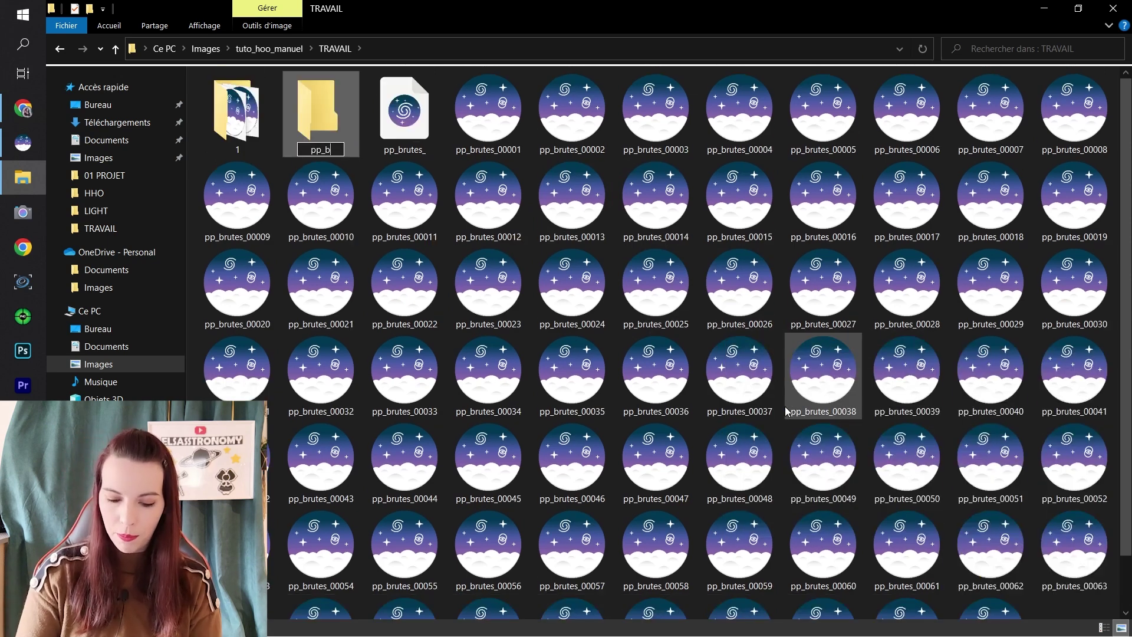
pyautogui.write('rutes_1002')
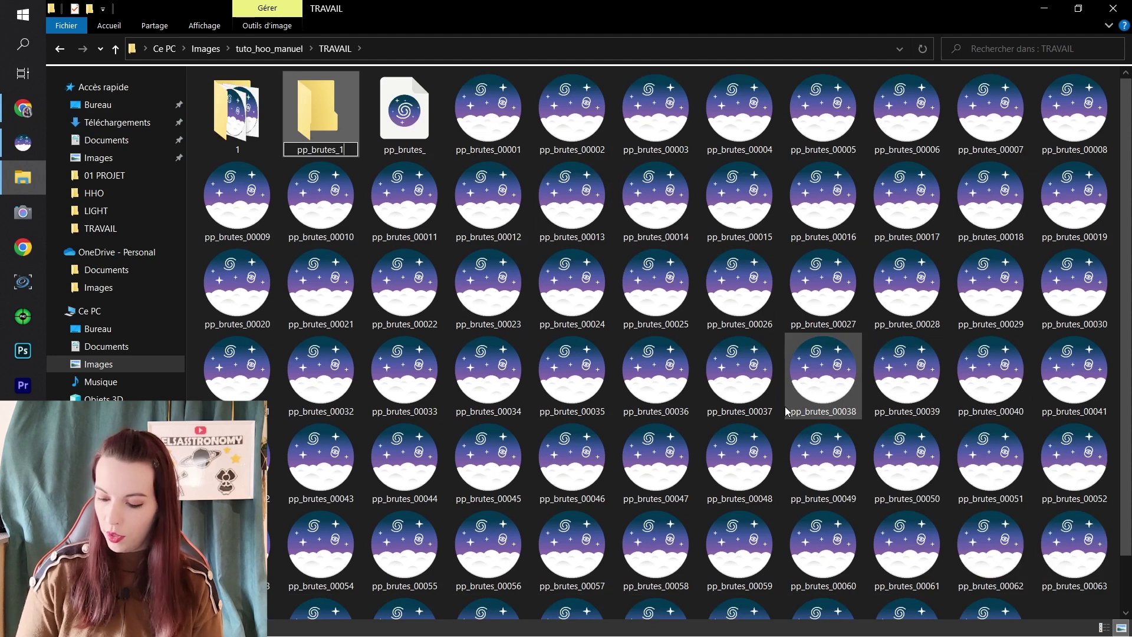
pyautogui.press('Return')
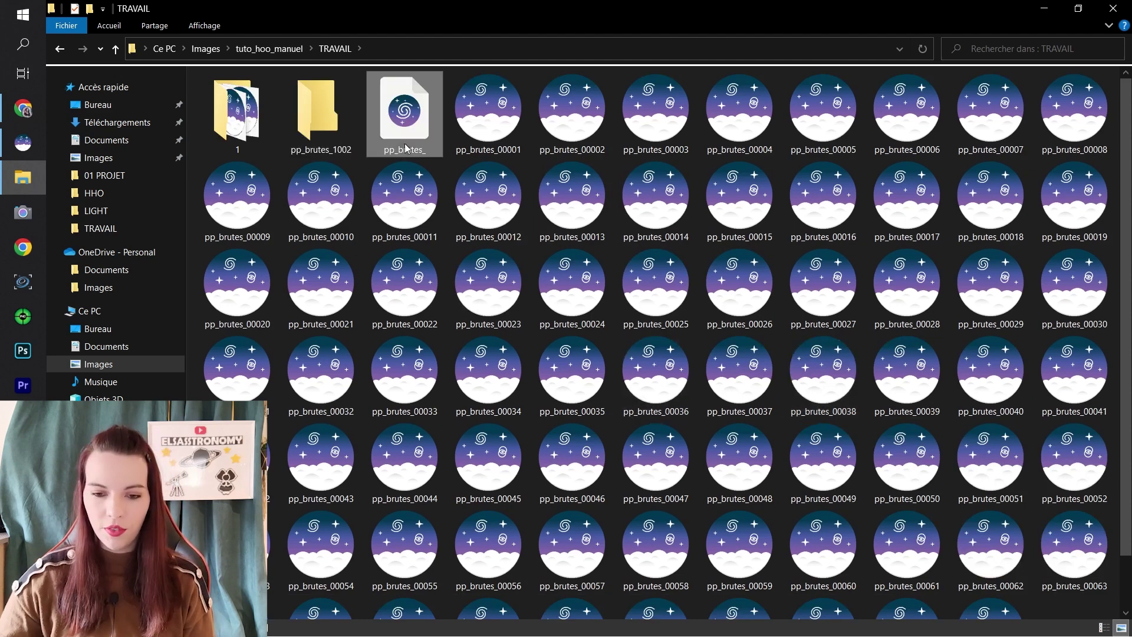
# Move the images pp_brutes_00001 to pp_brutes_00073 into the pp_brutes_1002 folder and delete the pp_brutes_ sequence file
pyautogui.click(404, 112)
pyautogui.scroll(-1, 703, 325)
pyautogui.keyDown('shift'); pyautogui.click(930, 557); pyautogui.keyUp('shift')
pyautogui.scroll(2, 703, 324)
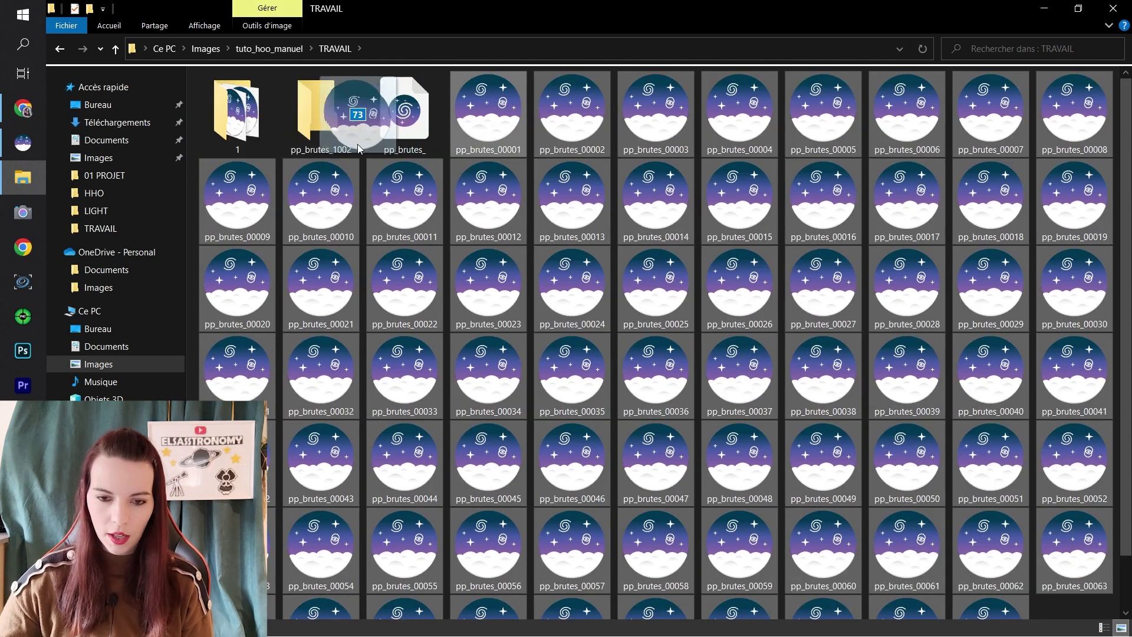
pyautogui.press('Delete')
pyautogui.click(395, 135)
pyautogui.press('Delete')
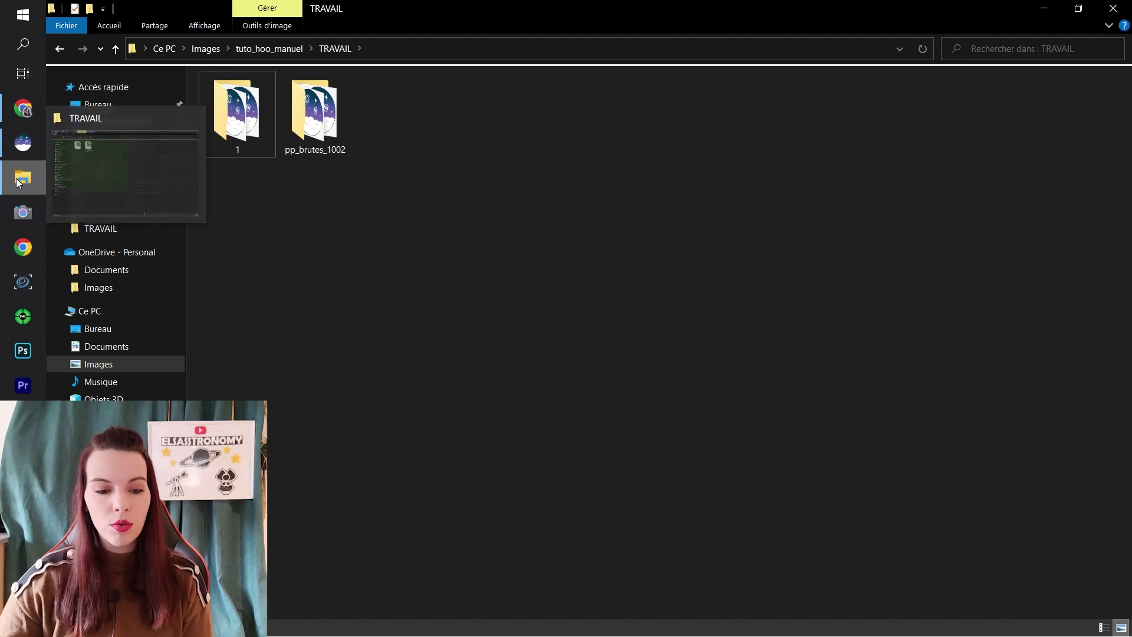
# Switch to Siril and clear all files from the conversion source list
pyautogui.click(12, 144)
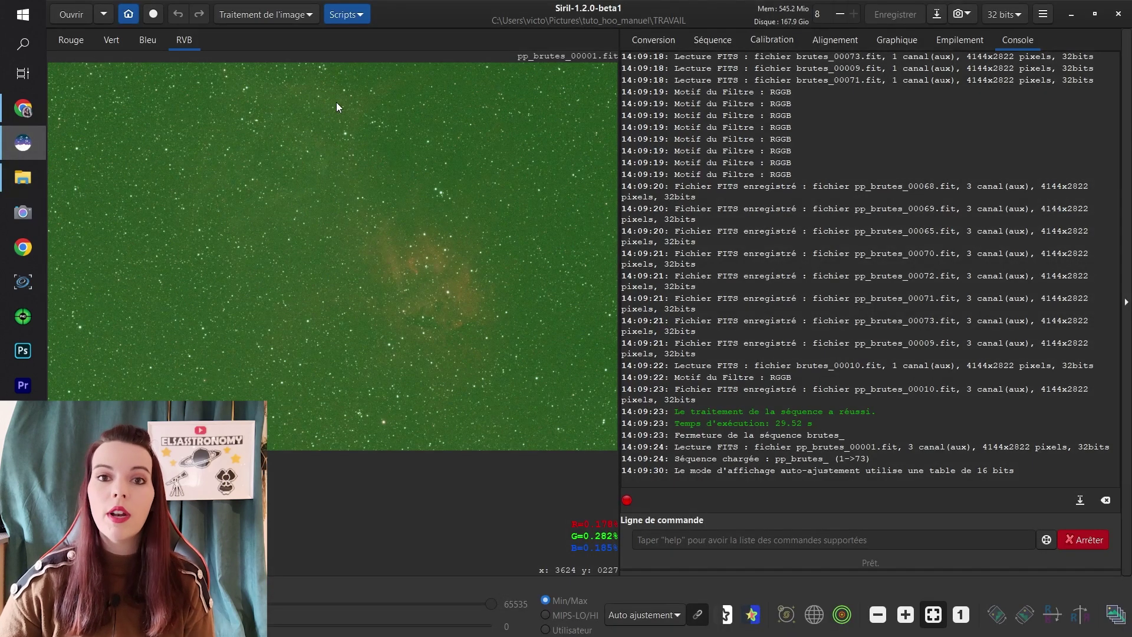
pyautogui.click(654, 38)
pyautogui.click(693, 373)
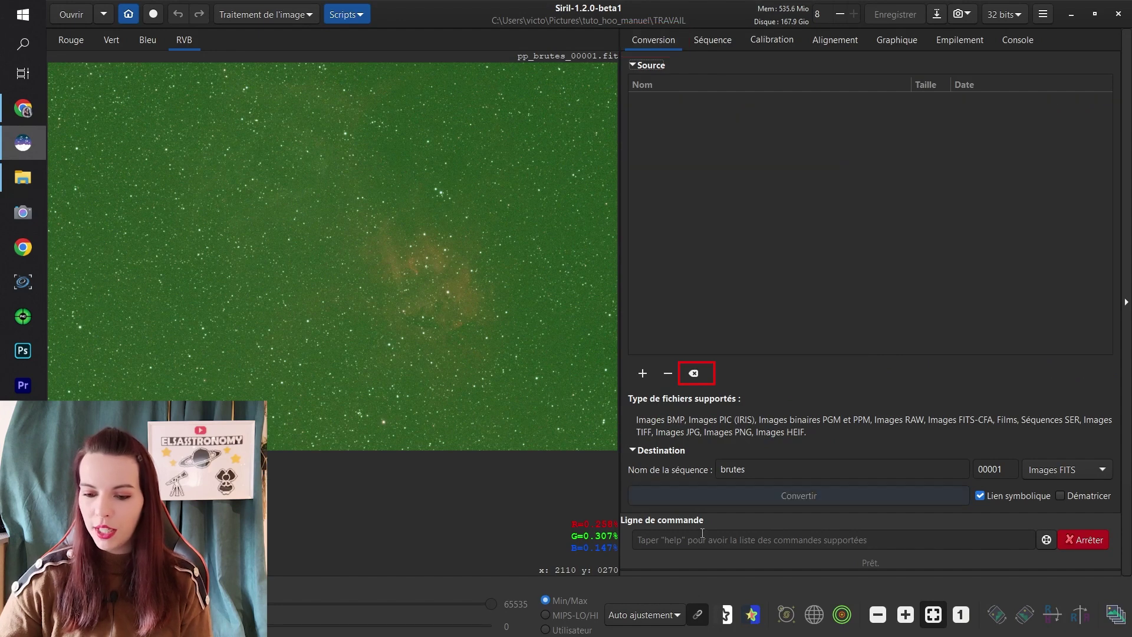
# Load all FITS images from the LIGHTS\2023-02-13\LIGHT folder into the conversion source list
pyautogui.click(23, 177)
pyautogui.click(265, 48)
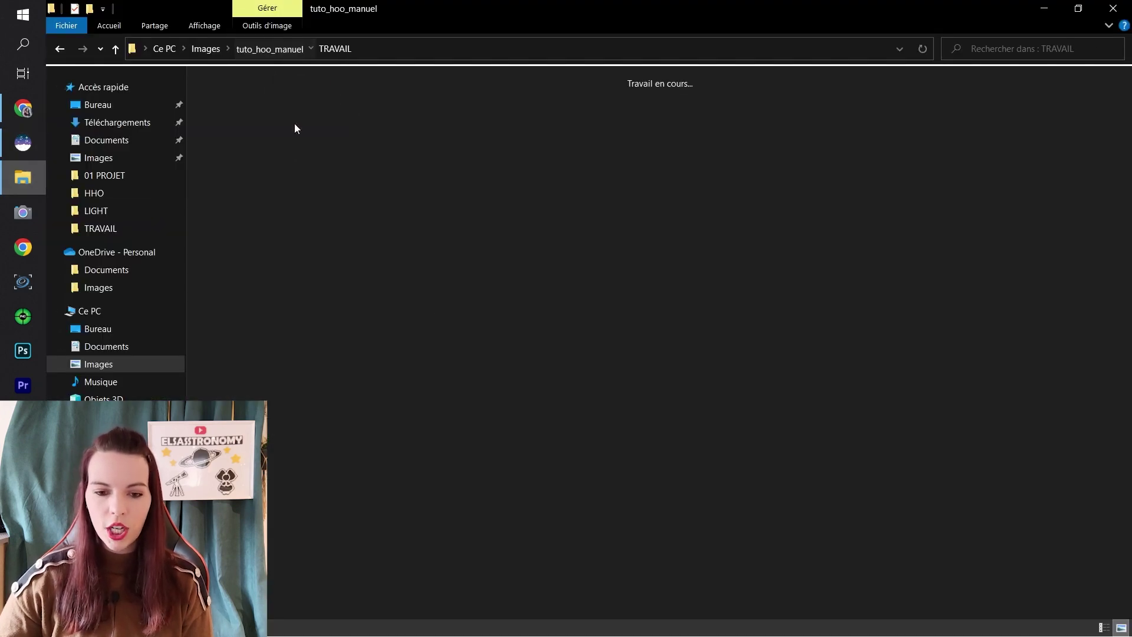
pyautogui.doubleClick(256, 113)
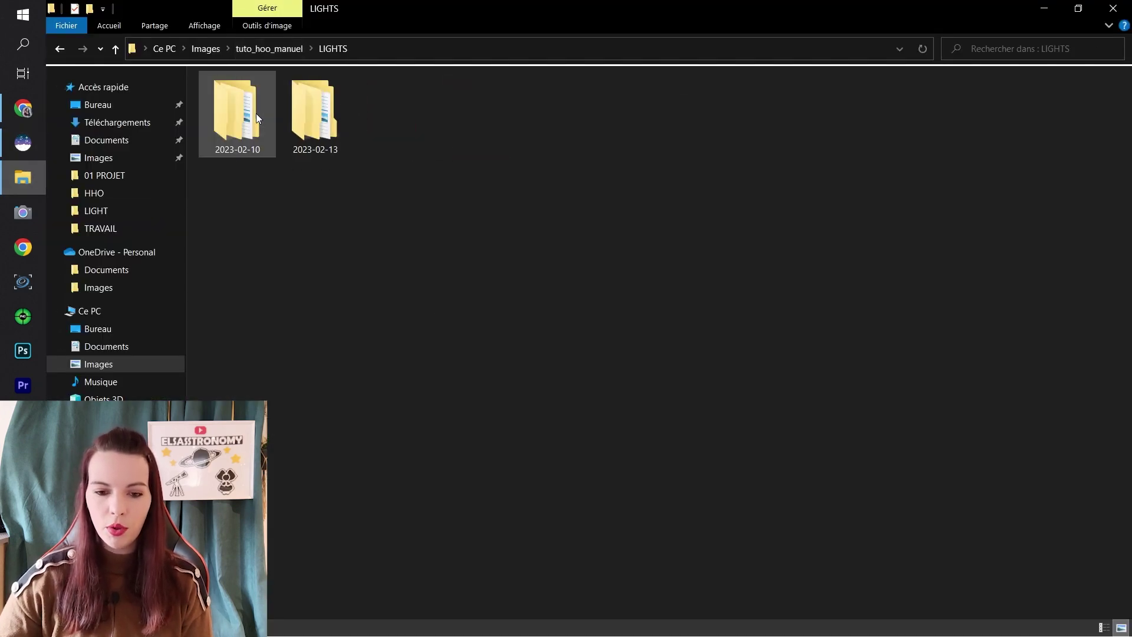
pyautogui.doubleClick(323, 110)
pyautogui.click(1078, 9)
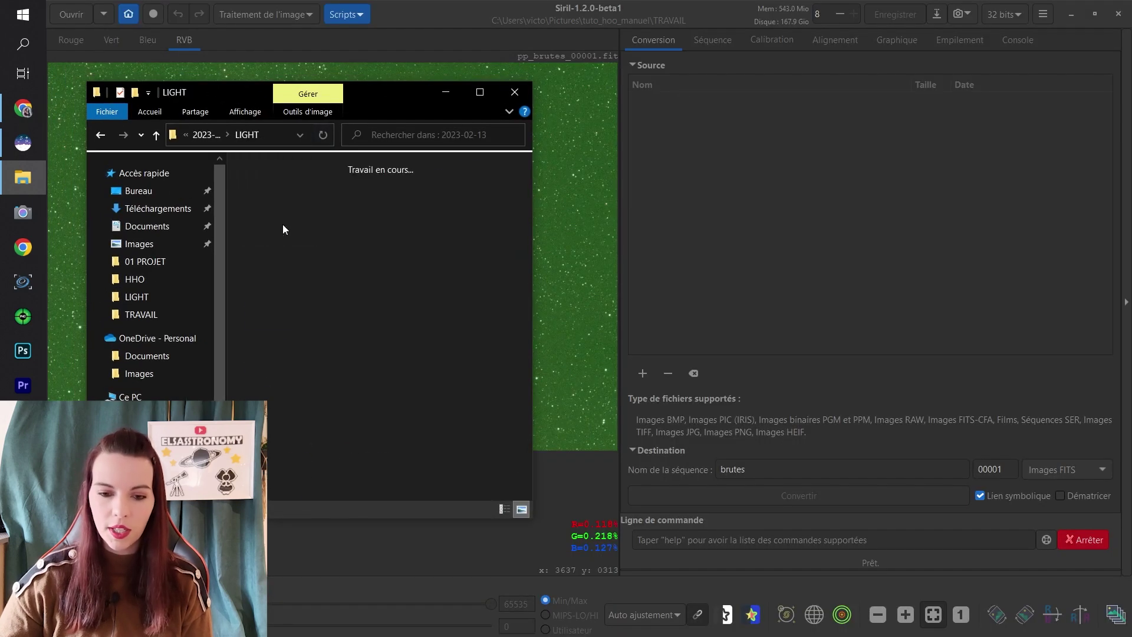
pyautogui.doubleClick(283, 230)
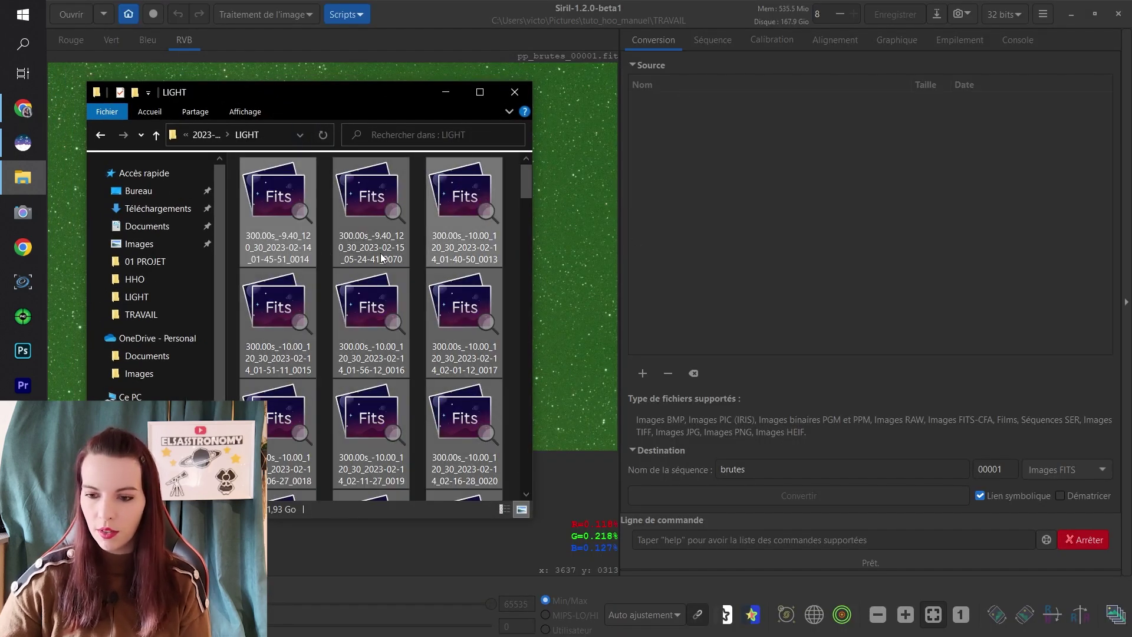
pyautogui.moveTo(635, 237); pyautogui.dragTo(635, 238)
pyautogui.click(446, 92)
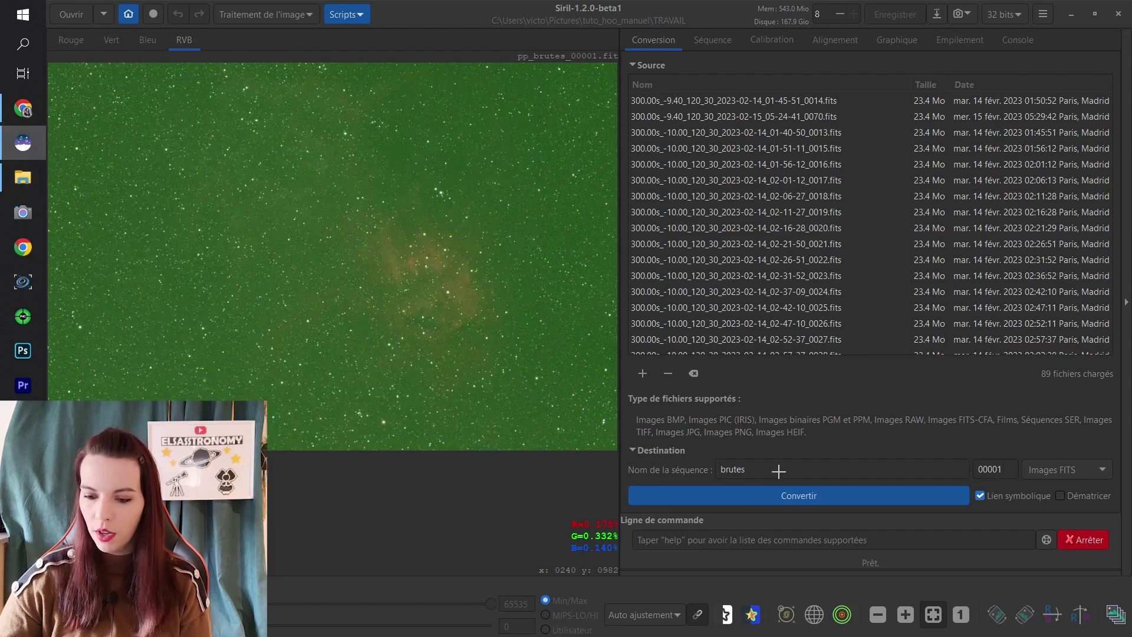
# Convert the loaded light images into a FITS sequence named brutes
pyautogui.click(778, 470)
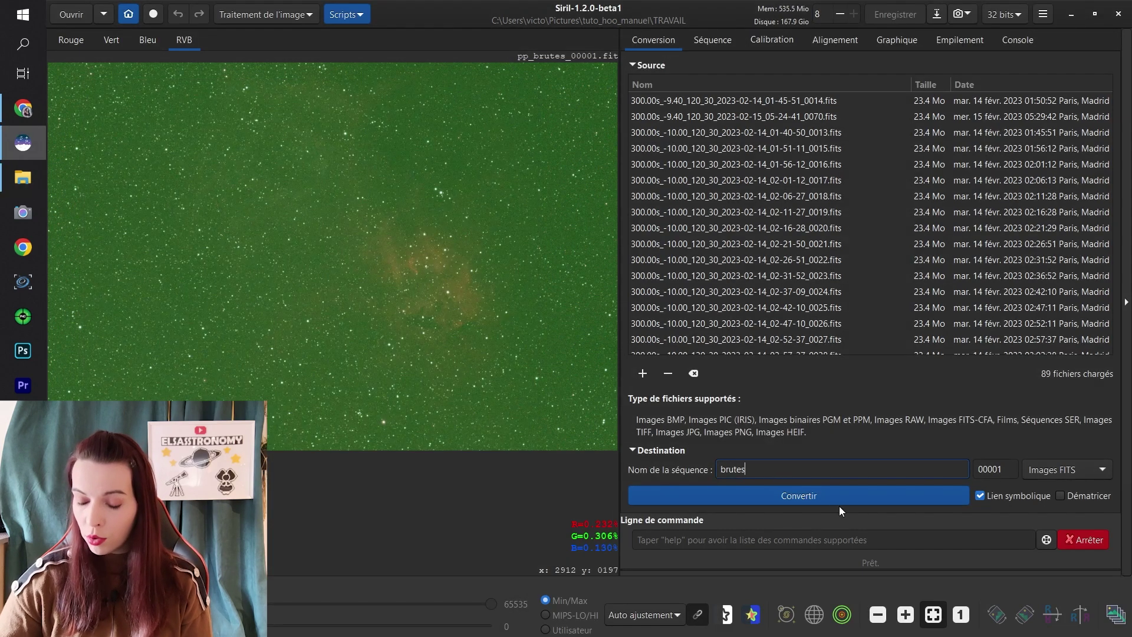
pyautogui.click(815, 495)
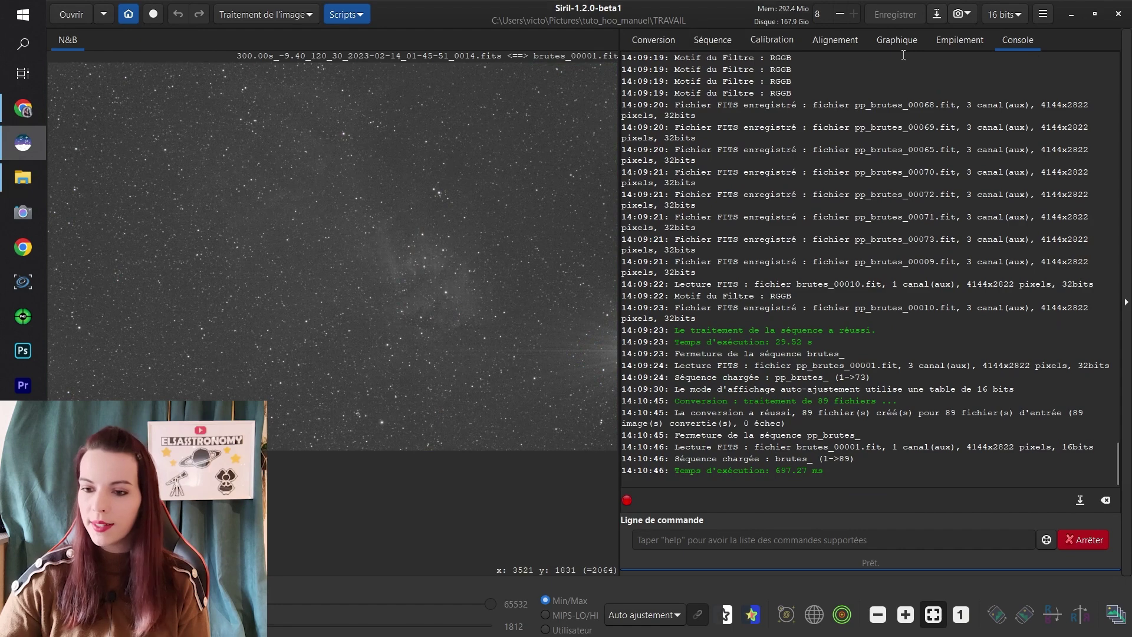
# Set the calibration's master dark to darks_stacked.fit from the MASTERS\1302 folder
pyautogui.click(766, 42)
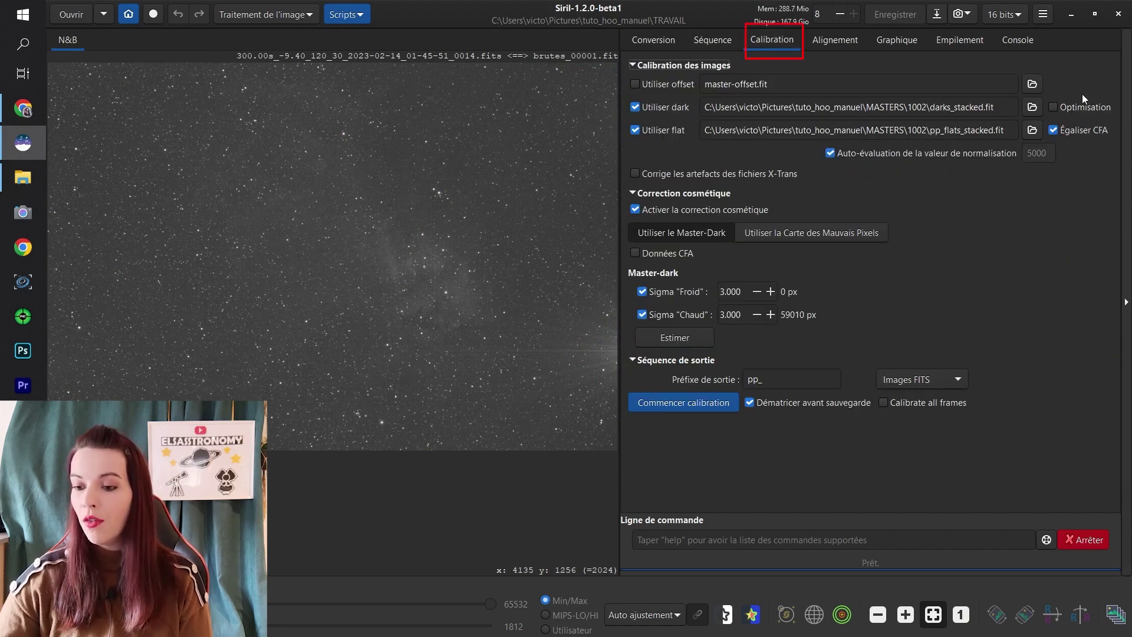
pyautogui.click(1031, 108)
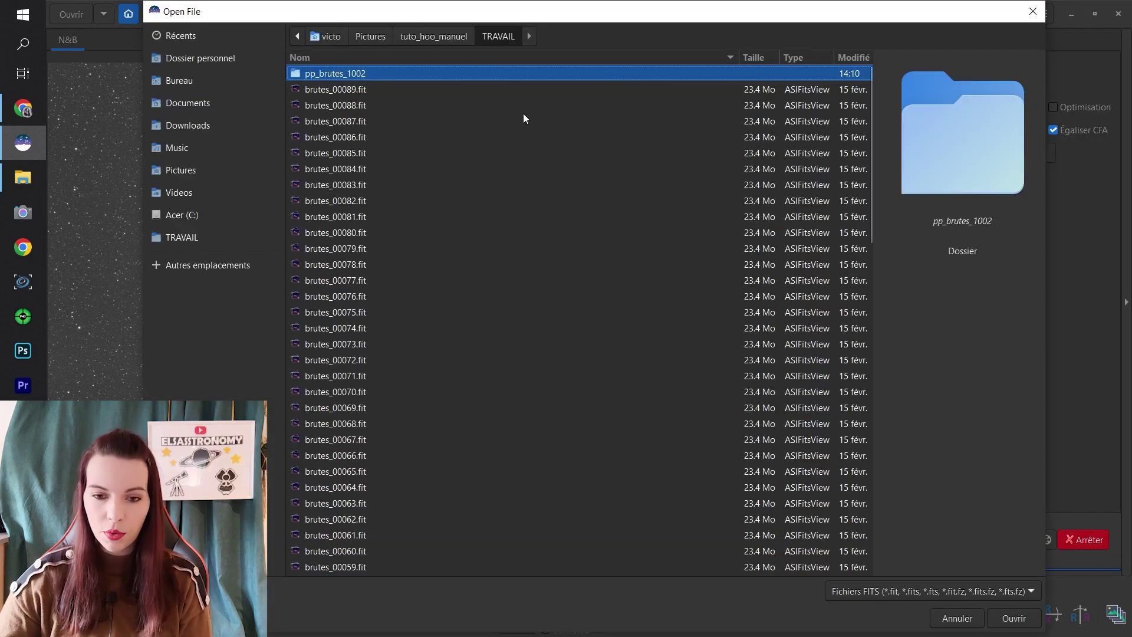
pyautogui.click(437, 41)
pyautogui.doubleClick(338, 91)
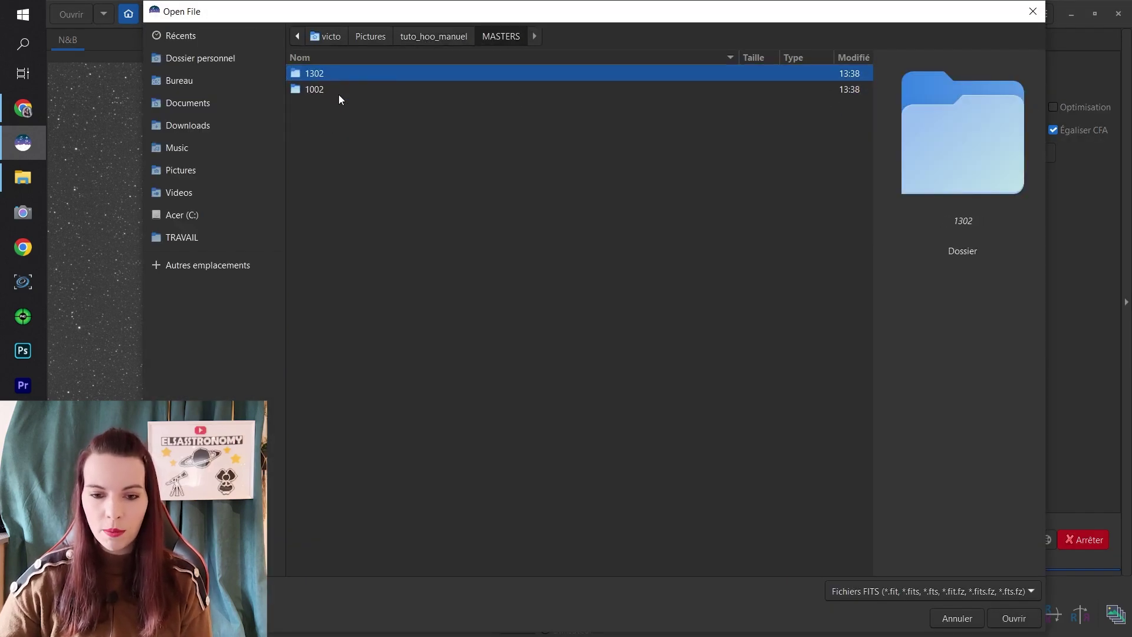
pyautogui.doubleClick(315, 73)
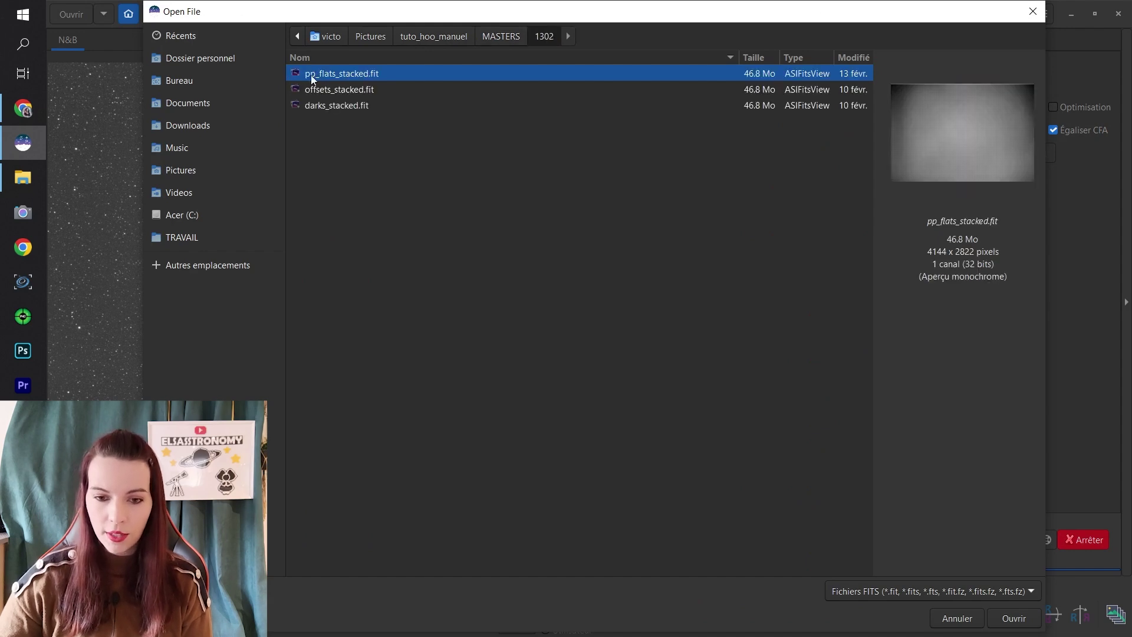
pyautogui.click(341, 107)
pyautogui.doubleClick(341, 107)
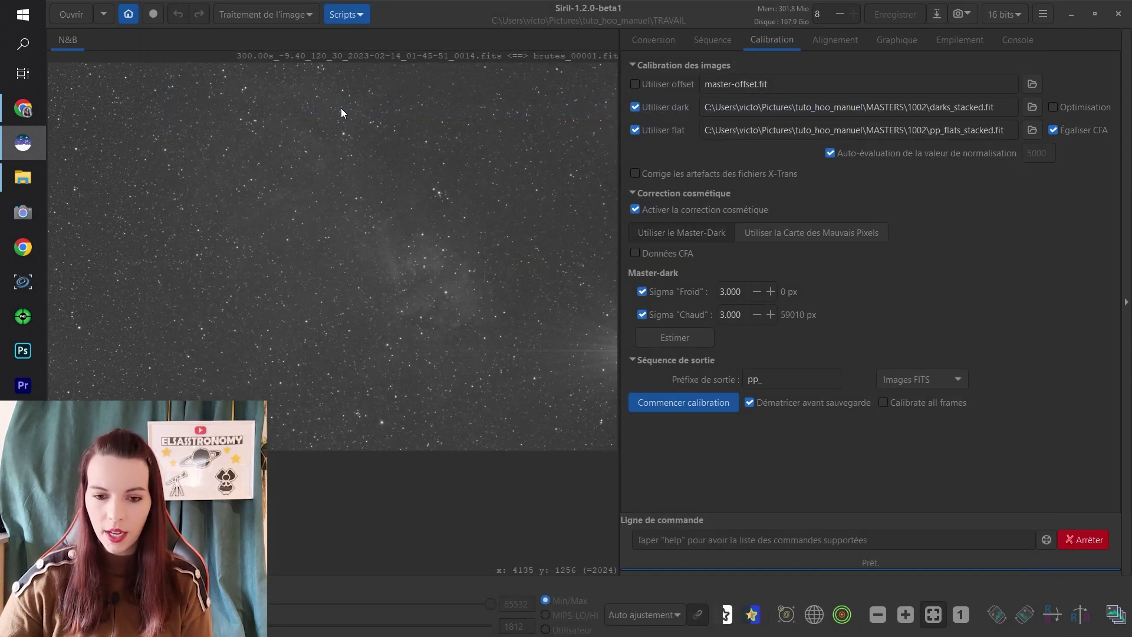
# Set the master flat to pp_flats_stacked.fit from the MASTERS\1302 folder and calibrate the brutes sequence
pyautogui.click(1031, 130)
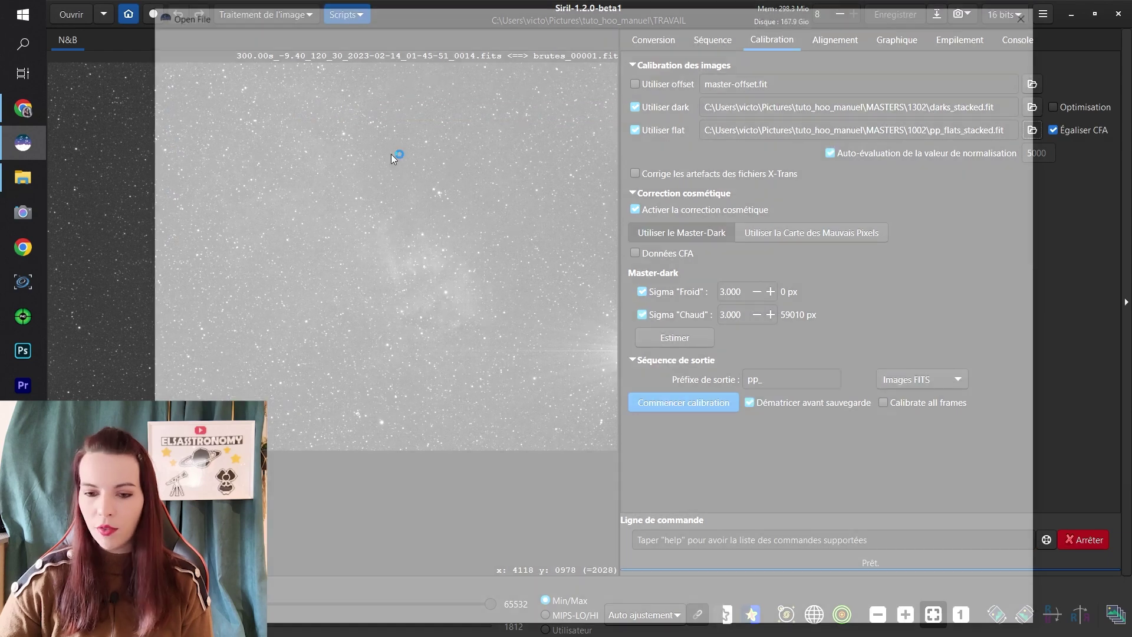
pyautogui.click(334, 72)
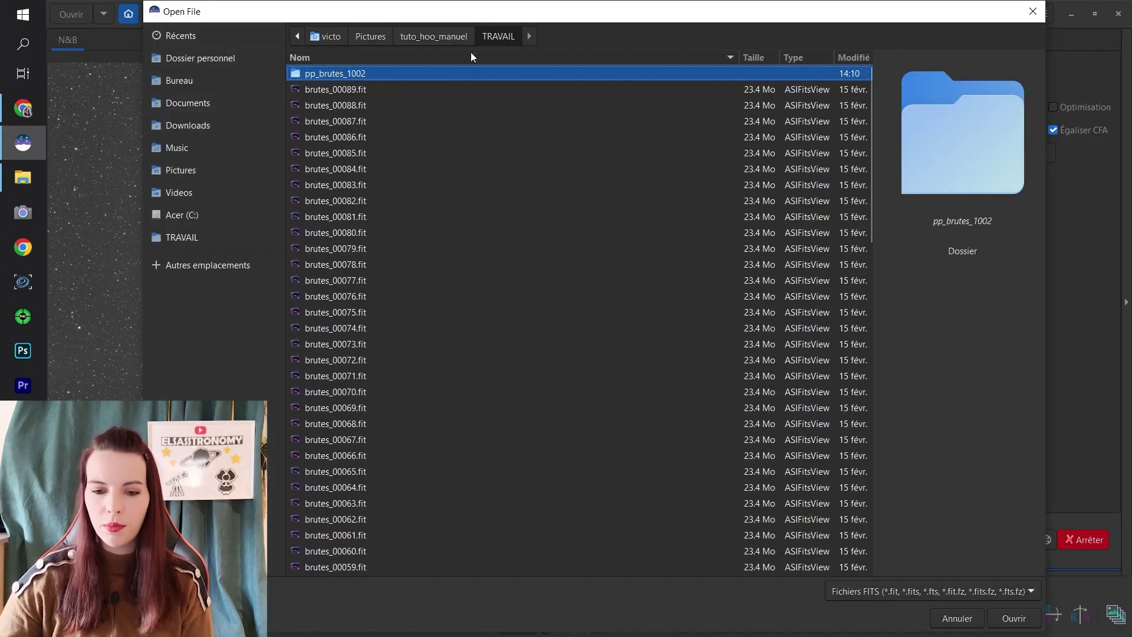
pyautogui.click(429, 39)
pyautogui.doubleClick(326, 89)
pyautogui.doubleClick(327, 73)
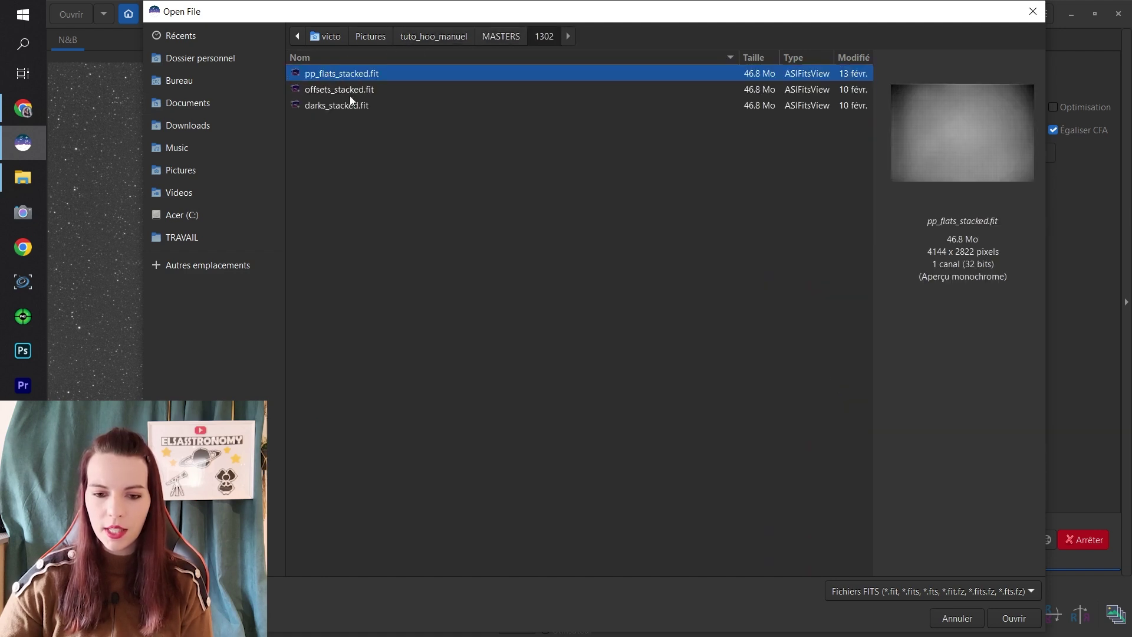
pyautogui.doubleClick(356, 72)
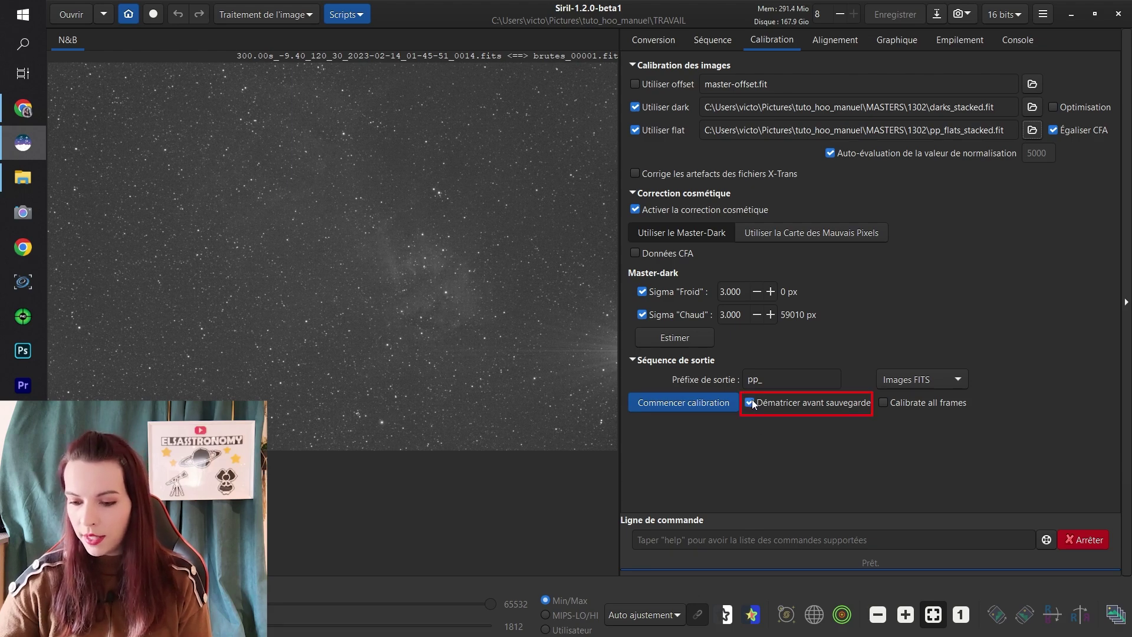
pyautogui.click(705, 404)
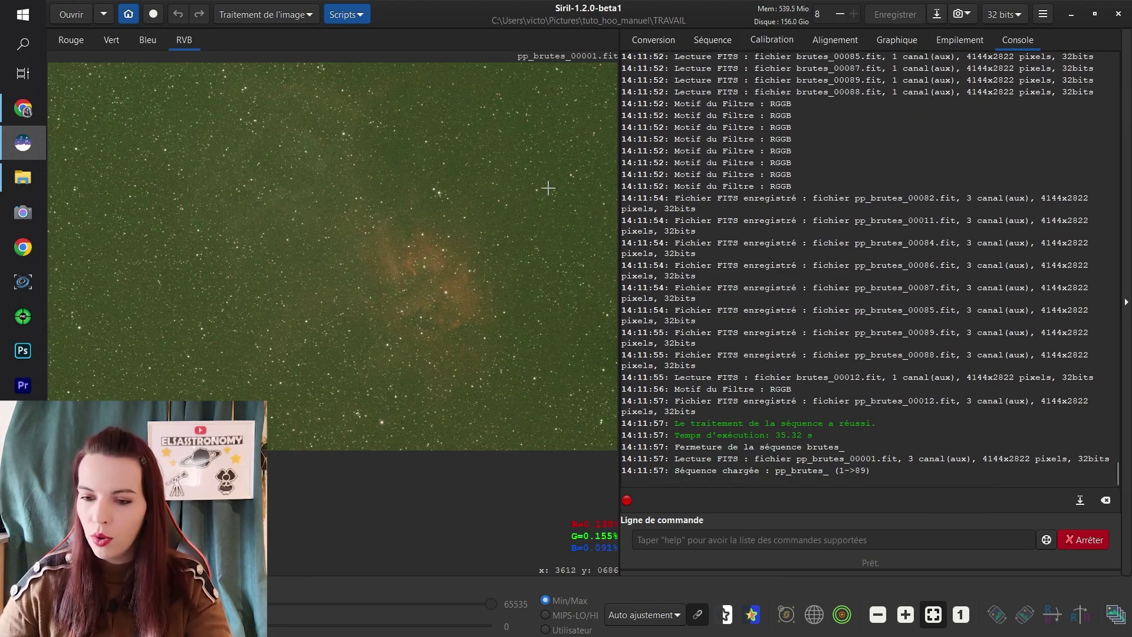
# Switch to File Explorer and delete the uncalibrated brutes files and brutes_conversion from the TRAVAIL folder
pyautogui.click(22, 178)
pyautogui.doubleClick(294, 92)
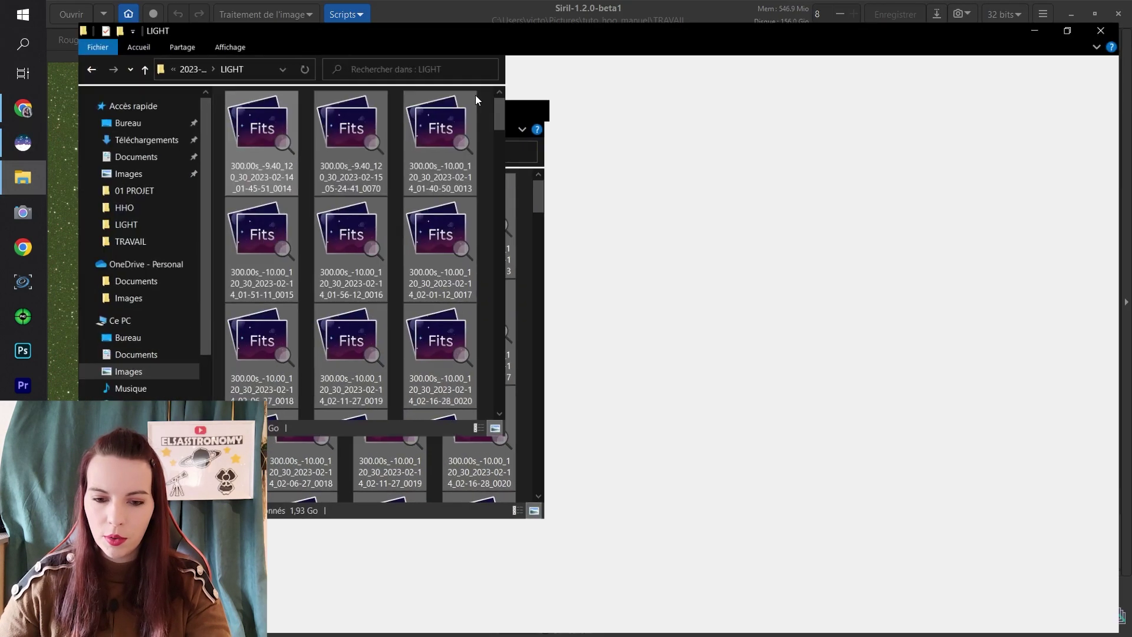
pyautogui.click(262, 50)
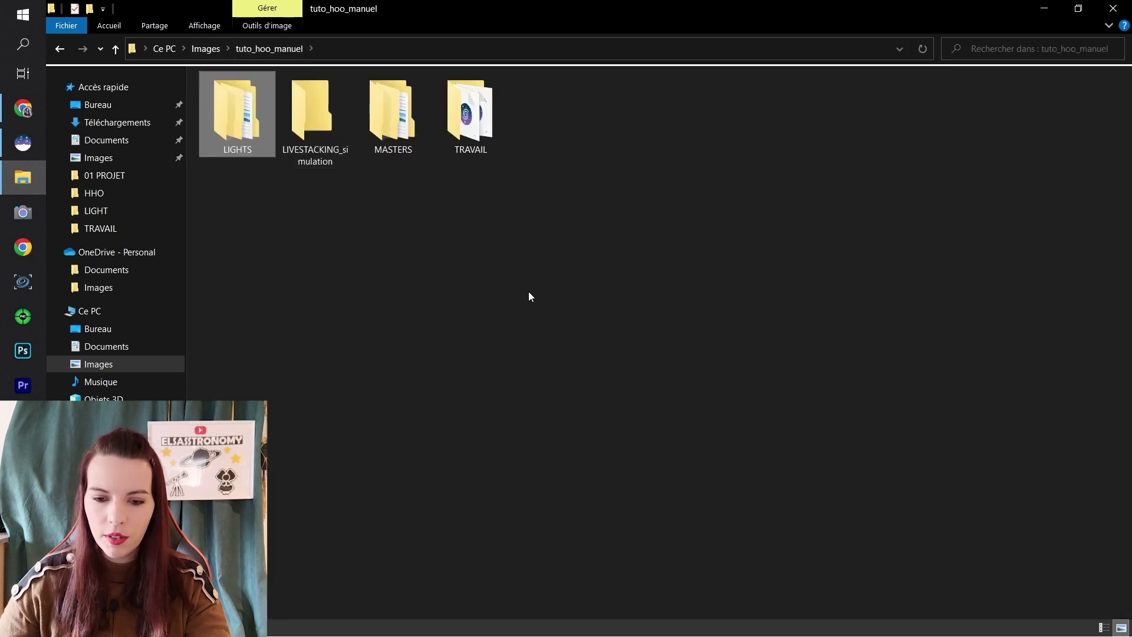
pyautogui.doubleClick(465, 118)
pyautogui.scroll(-6, 511, 212)
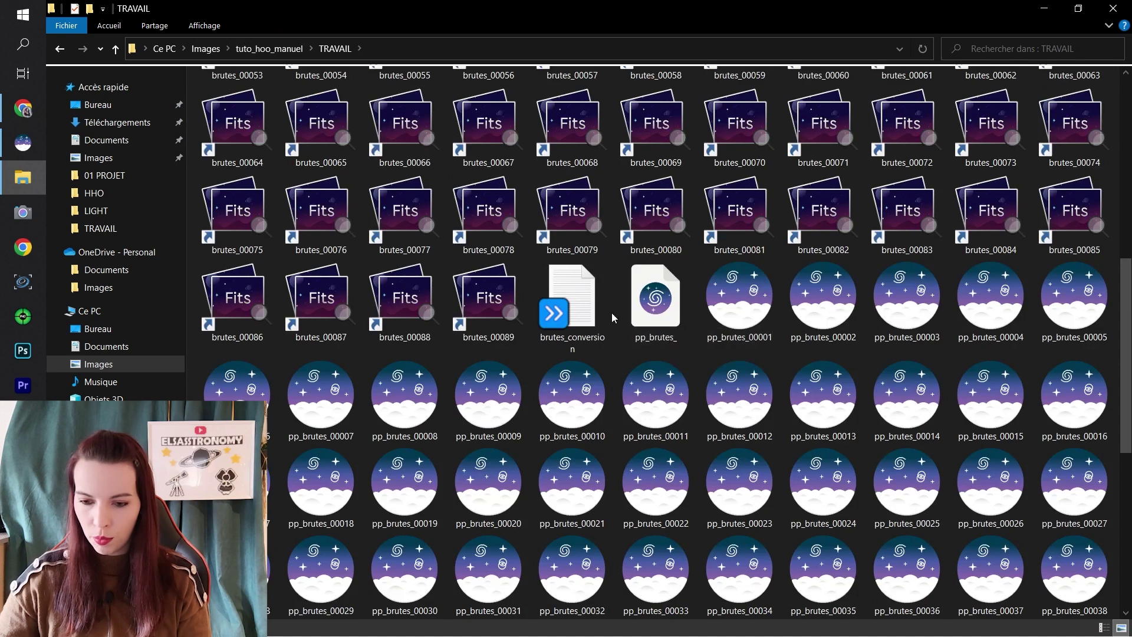
pyautogui.keyDown('shift'); pyautogui.click(583, 311); pyautogui.keyUp('shift')
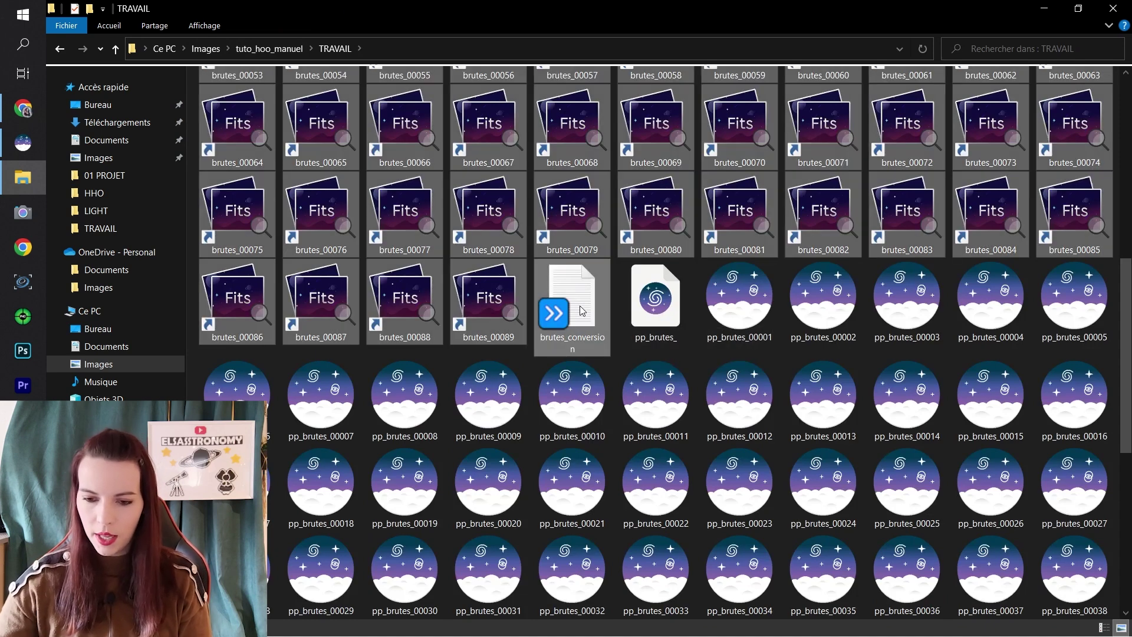
pyautogui.press('Delete')
# Create a new folder named pp_brutes_1302 in the TRAVAIL folder
pyautogui.scroll(-3, 671, 502)
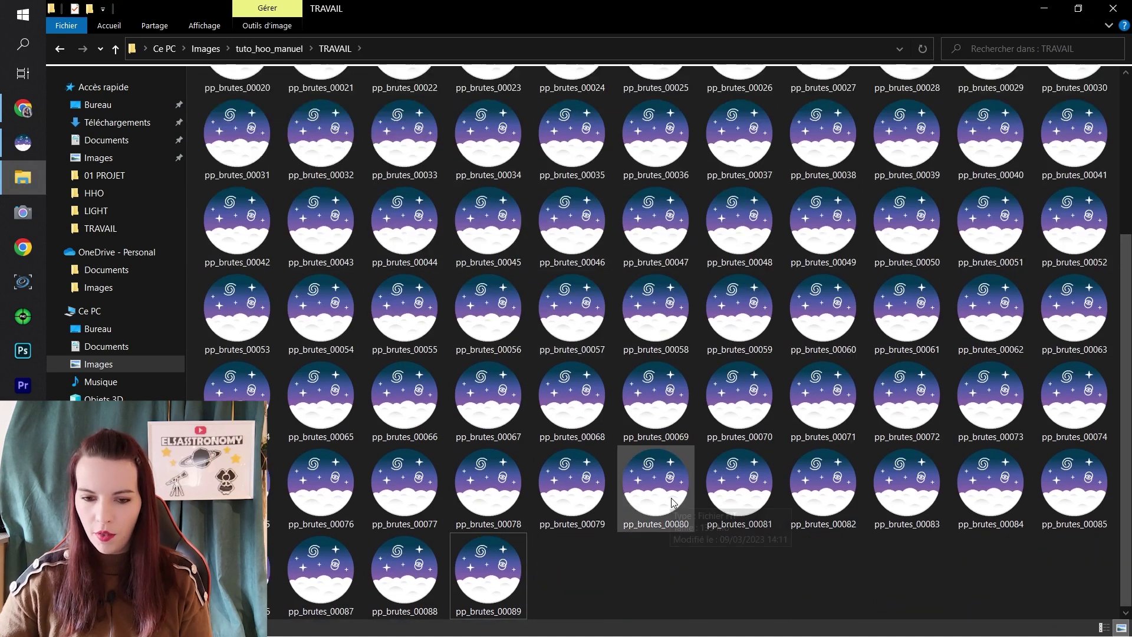
pyautogui.rightClick(712, 581)
pyautogui.moveTo(758, 543)
pyautogui.click(933, 362)
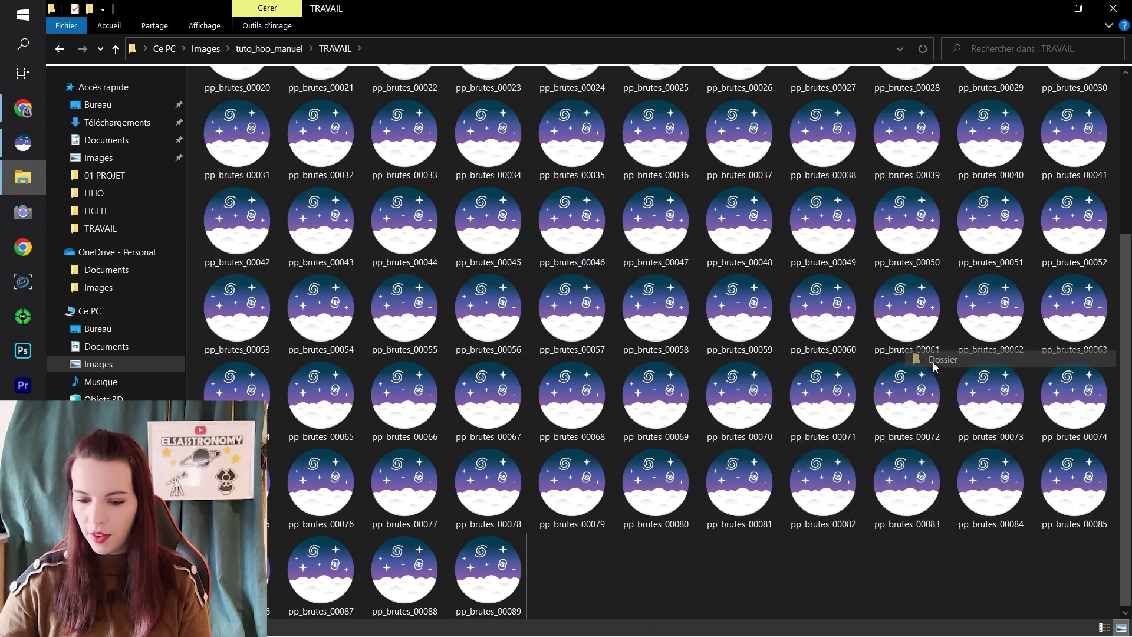
pyautogui.write('pp_')
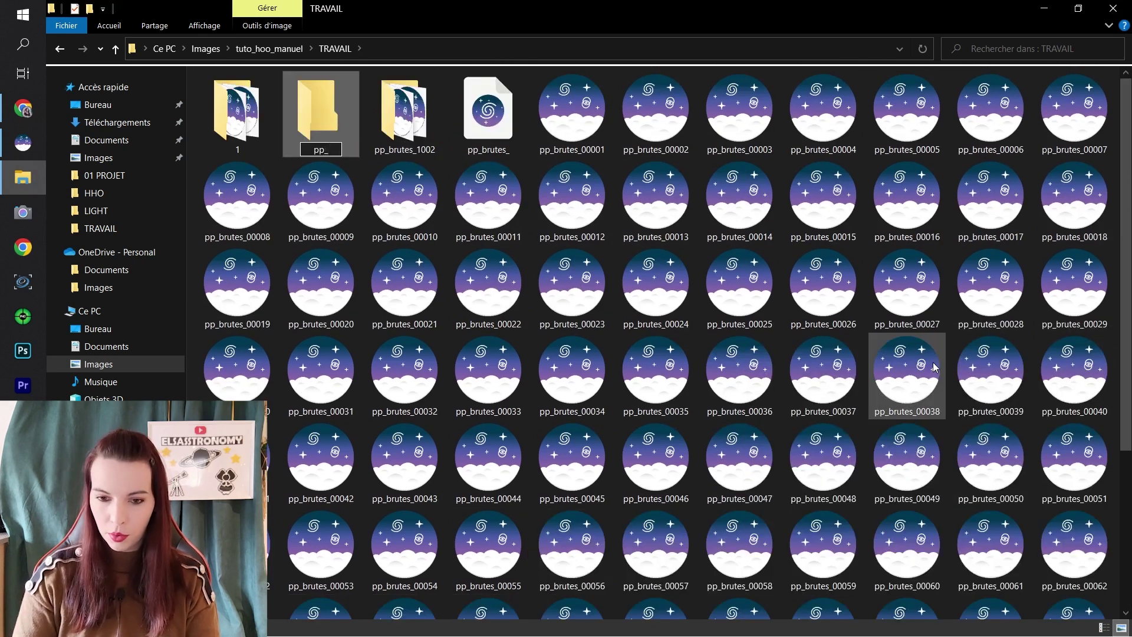
pyautogui.write('brutes_1302')
pyautogui.press('Return')
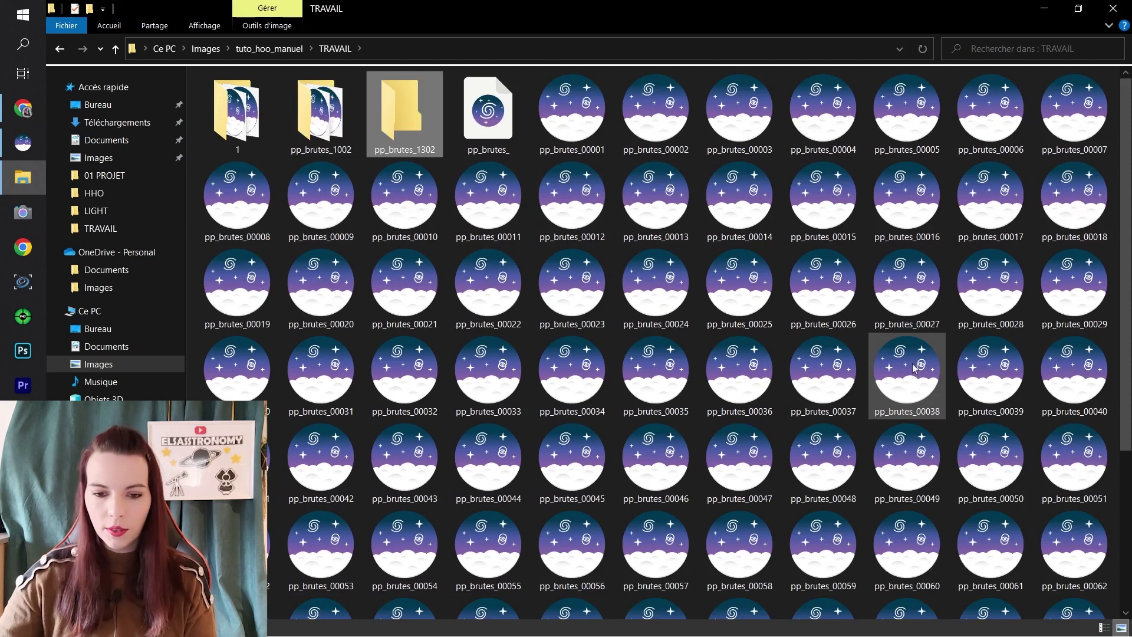
# Move all numbered pp_brutes images, 00001 to 00089, into the pp_brutes_1302 folder
pyautogui.scroll(-3, 617, 196)
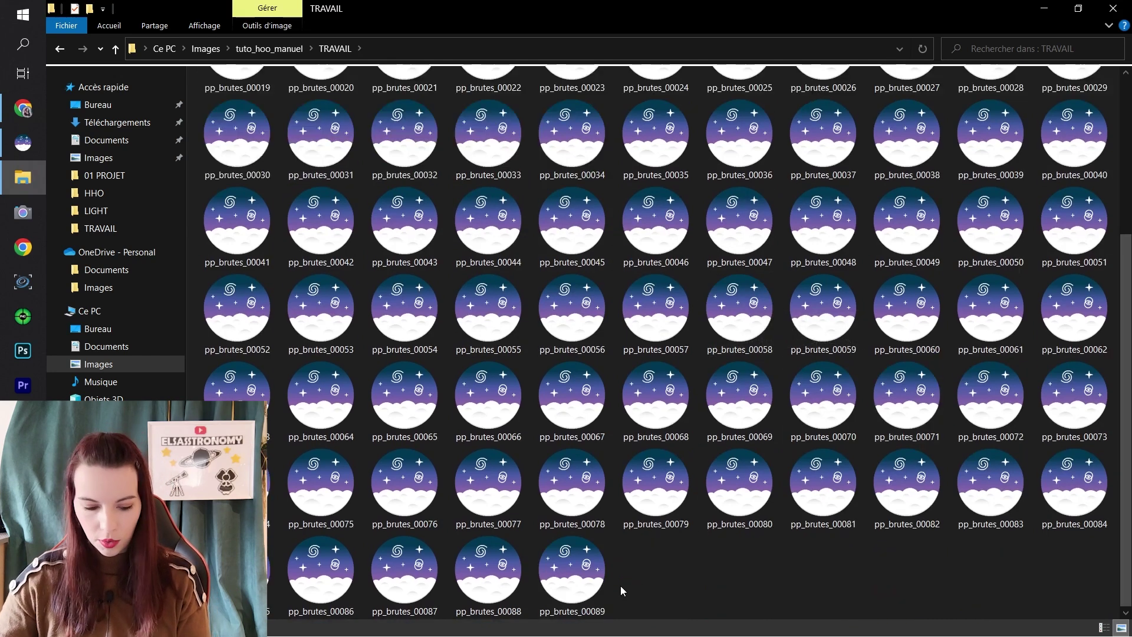
pyautogui.keyDown('shift'); pyautogui.click(572, 569); pyautogui.keyUp('shift')
pyautogui.scroll(3, 540, 271)
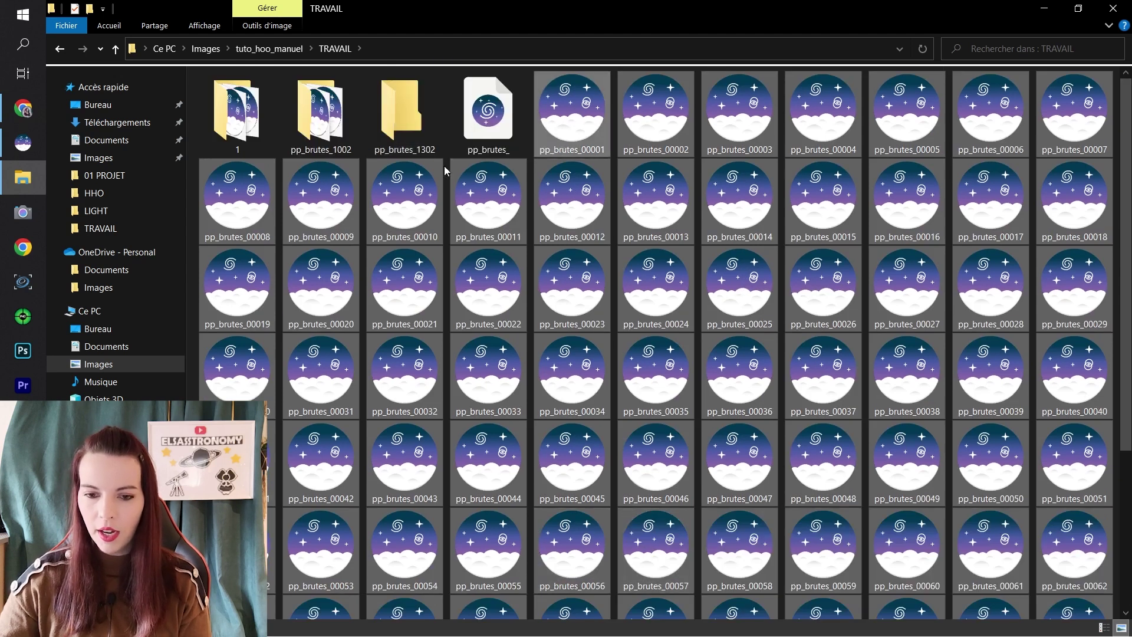
pyautogui.press('Delete')
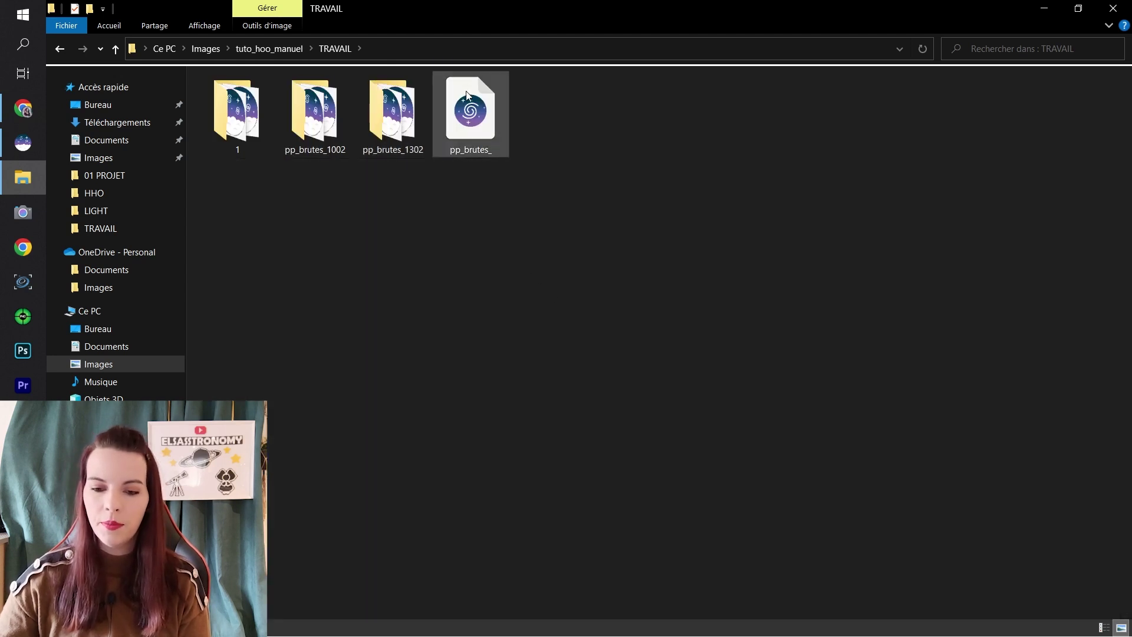
pyautogui.press('BackSpace')
pyautogui.press('Delete')
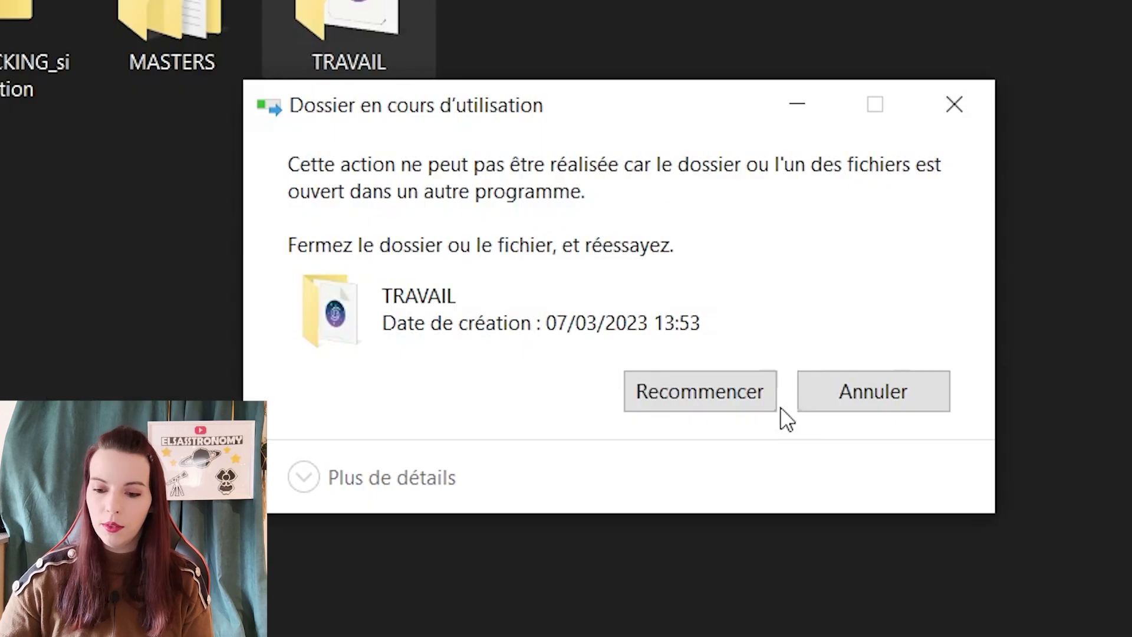
pyautogui.click(704, 294)
pyautogui.doubleClick(378, 47)
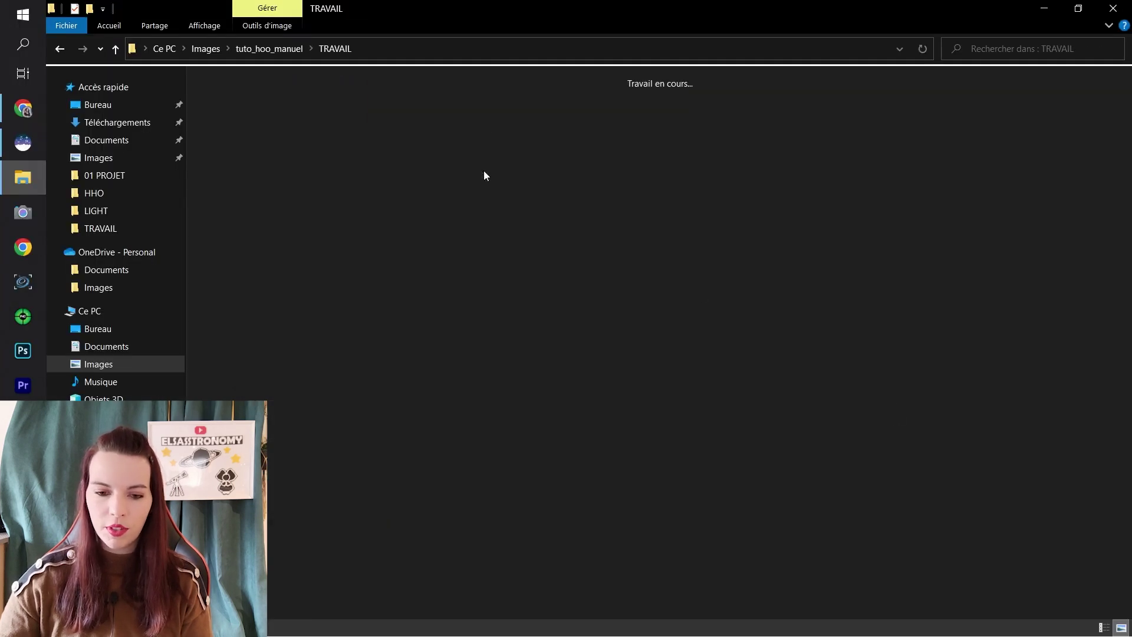
# Delete the leftover pp_brutes_ sequence file from the TRAVAIL folder
pyautogui.press('Delete')
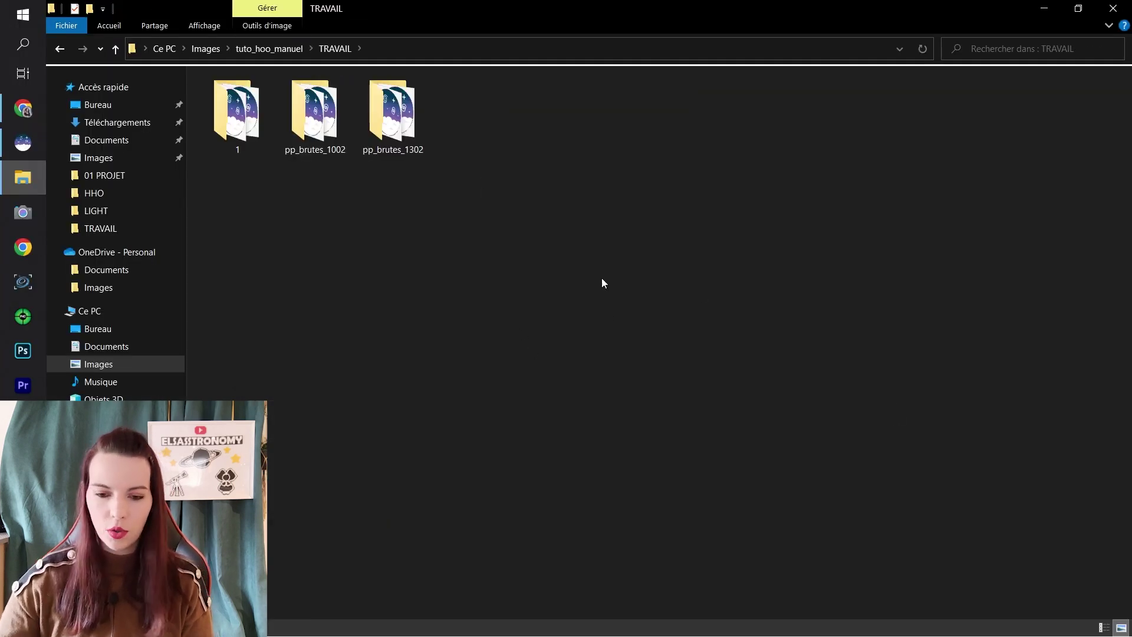
# Switch back to Siril and empty the conversion source list of the raw light images
pyautogui.click(23, 142)
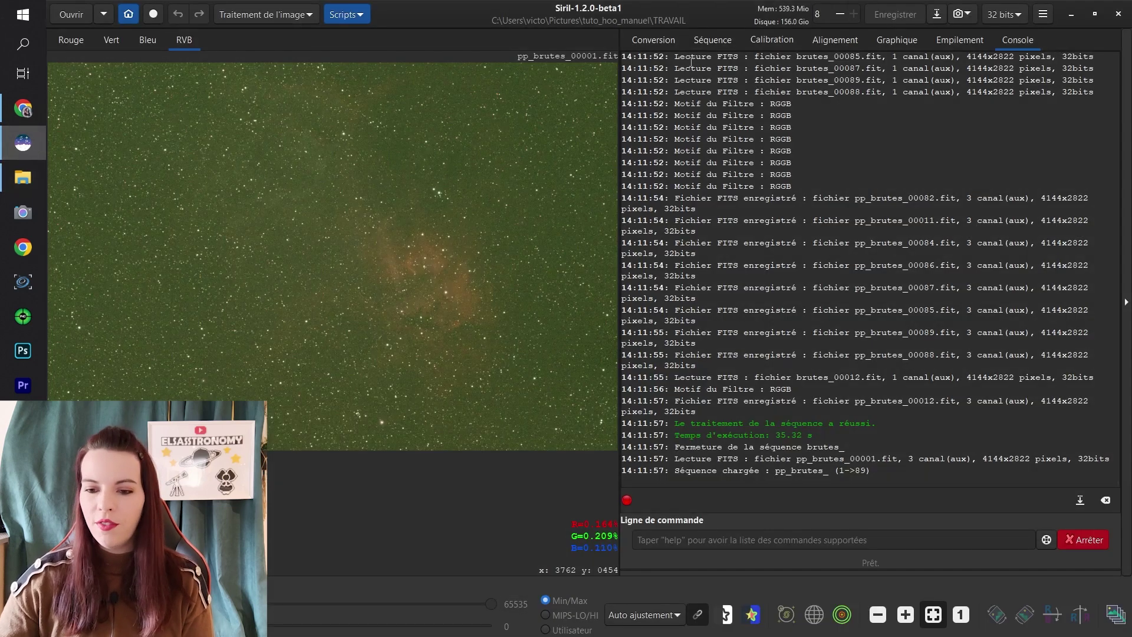
pyautogui.click(661, 40)
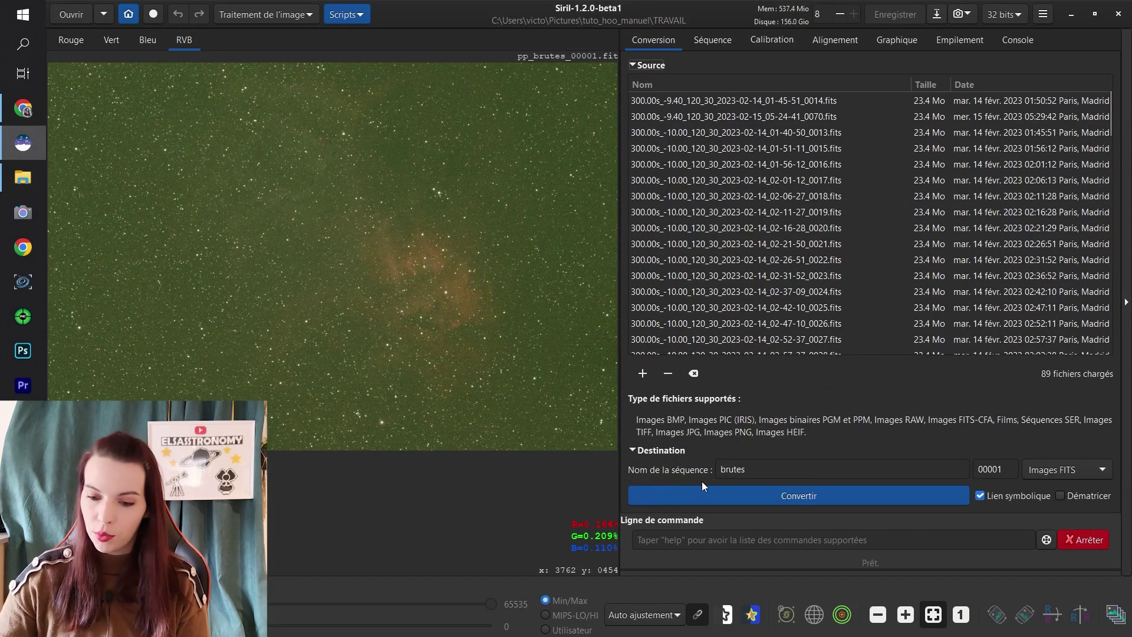
pyautogui.click(693, 373)
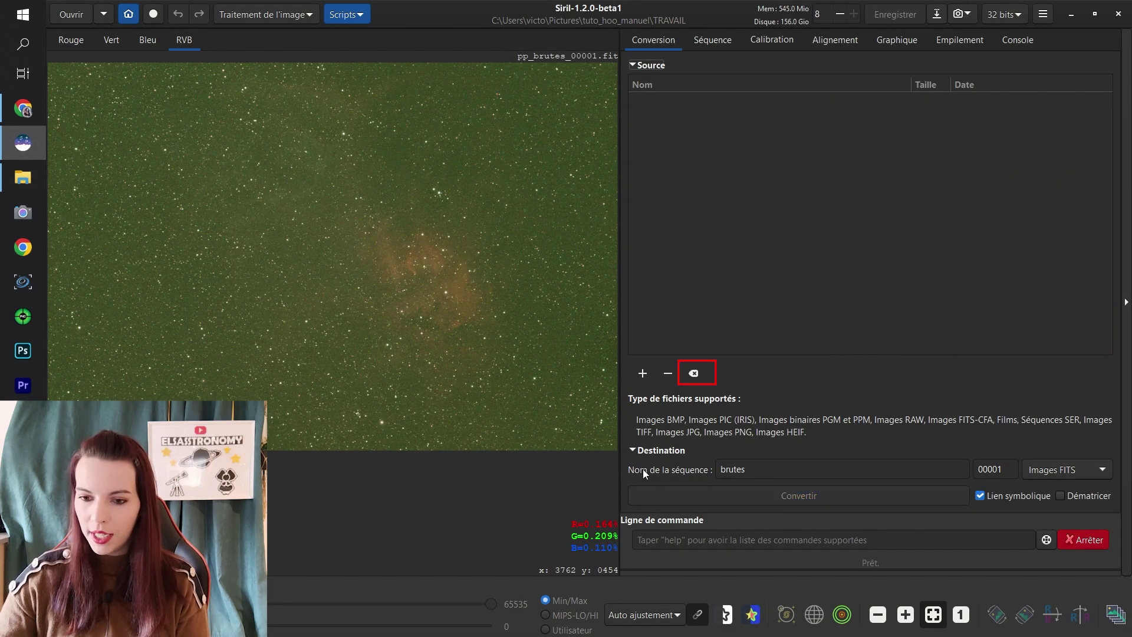
# Load all calibrated images from the TRAVAIL\pp_brutes_1002 folder into the conversion source list
pyautogui.click(23, 180)
pyautogui.click(1079, 9)
pyautogui.moveTo(412, 97); pyautogui.dragTo(384, 65)
pyautogui.doubleClick(374, 153)
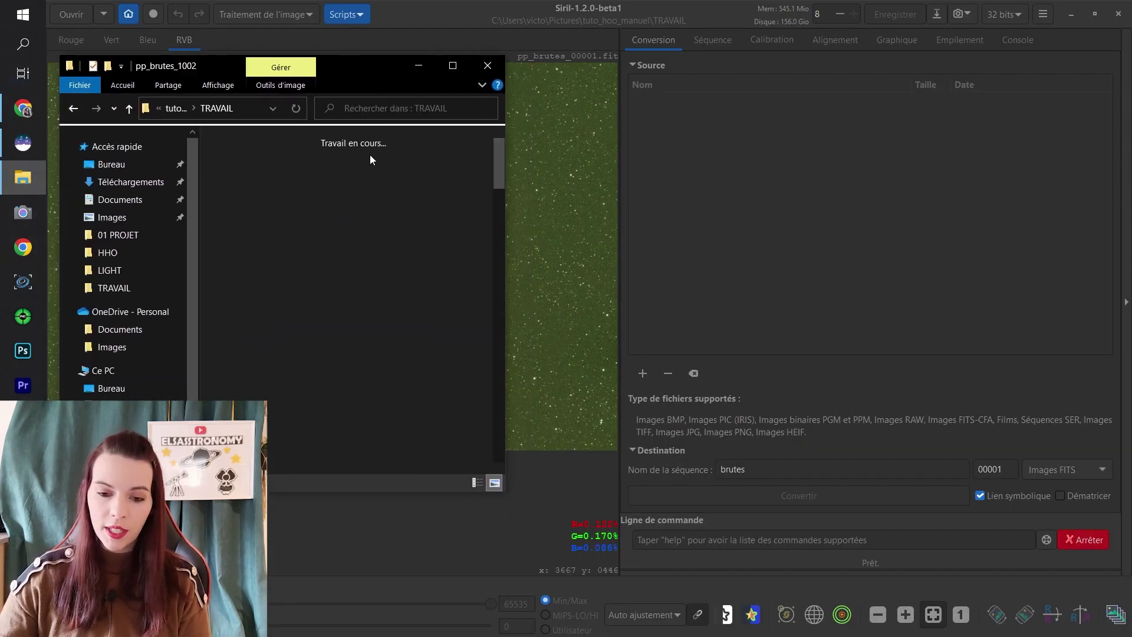
pyautogui.hotkey('ctrl', 'a')
pyautogui.moveTo(266, 182); pyautogui.dragTo(803, 224)
# Add all calibrated images from the pp_brutes_1302 folder to the conversion source list and close File Explorer
pyautogui.click(187, 107)
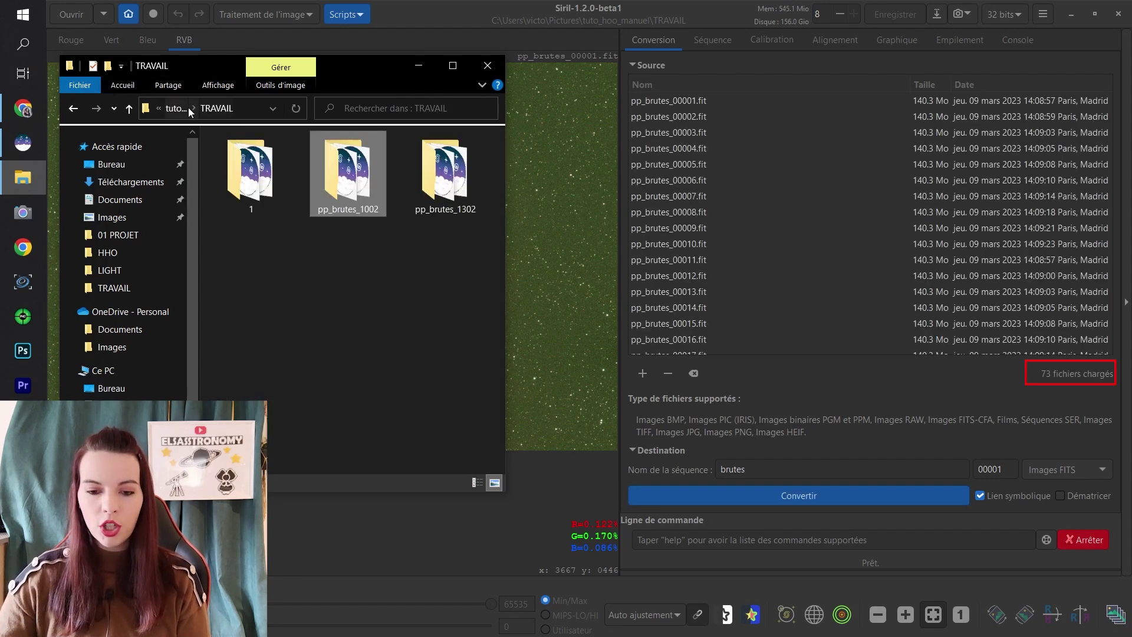
pyautogui.doubleClick(445, 171)
pyautogui.moveTo(268, 184); pyautogui.dragTo(796, 273)
pyautogui.click(487, 71)
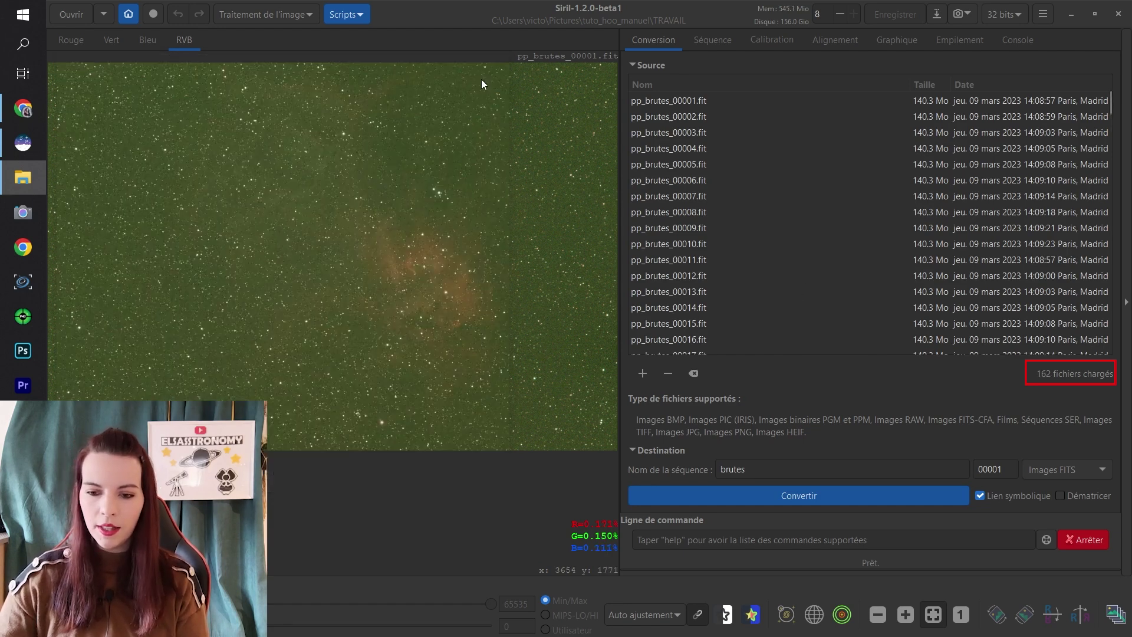
# Name the output sequence pp_brutes and convert the loaded images from both sessions
pyautogui.click(836, 260)
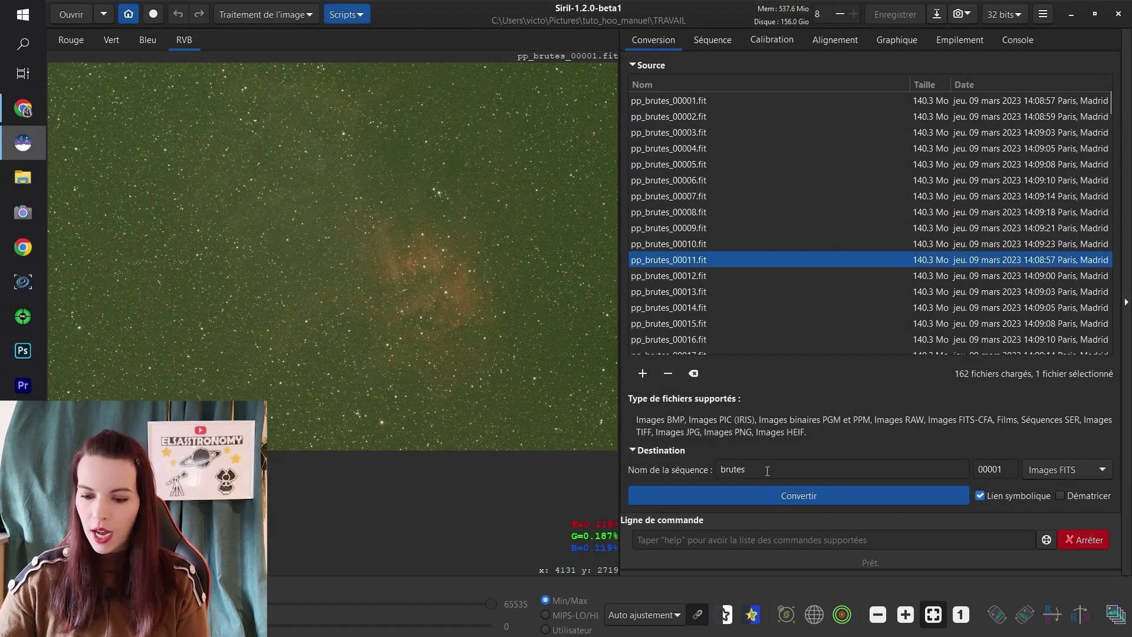
pyautogui.press('BackSpace')
pyautogui.press('BackSpace')
pyautogui.press('BackSpace')
pyautogui.press('BackSpace')
pyautogui.press('BackSpace')
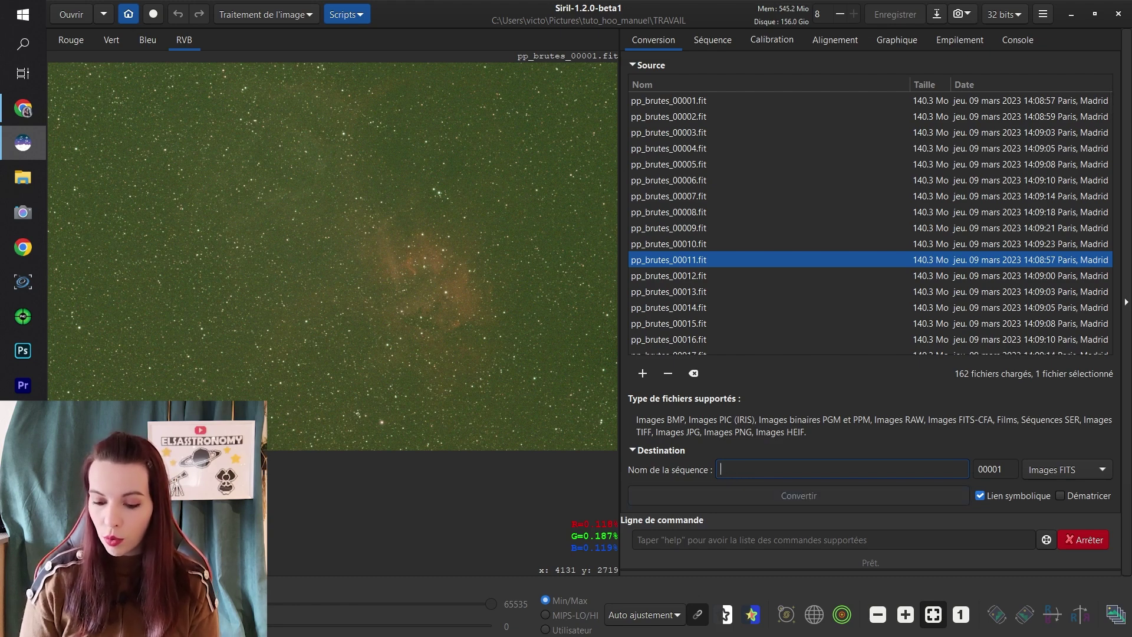
pyautogui.write('pp_brutes')
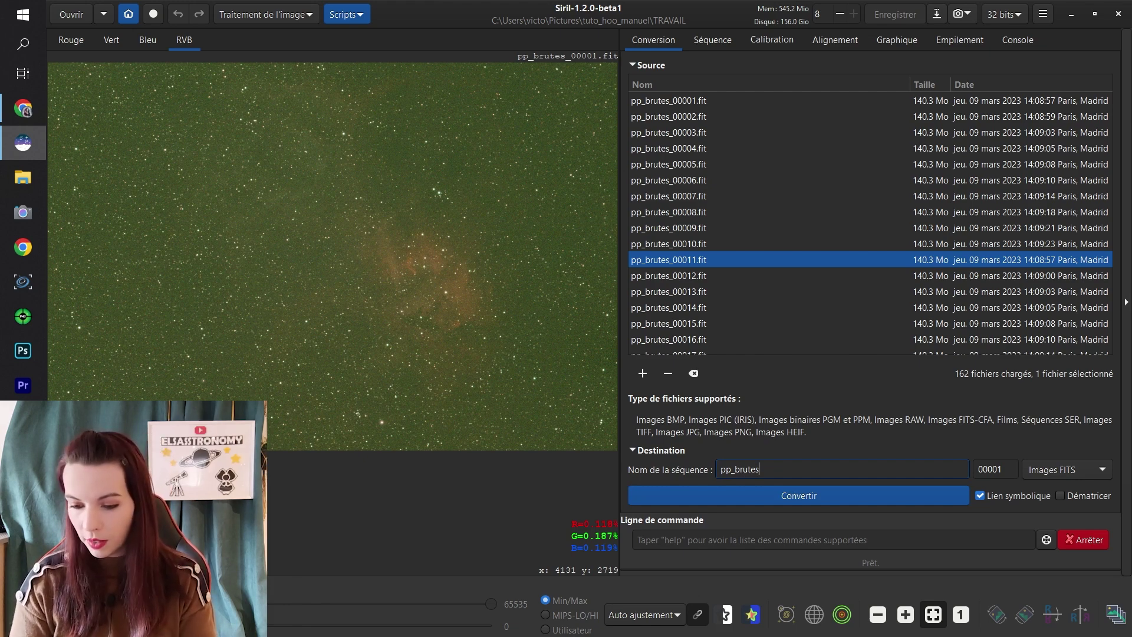
pyautogui.click(752, 470)
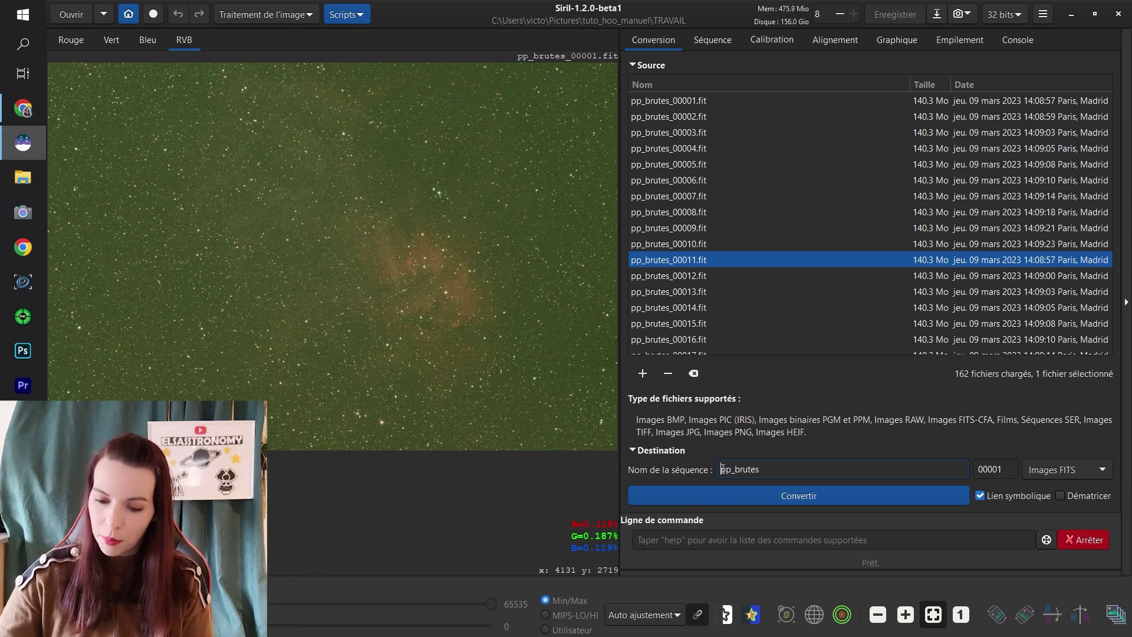
pyautogui.click(828, 494)
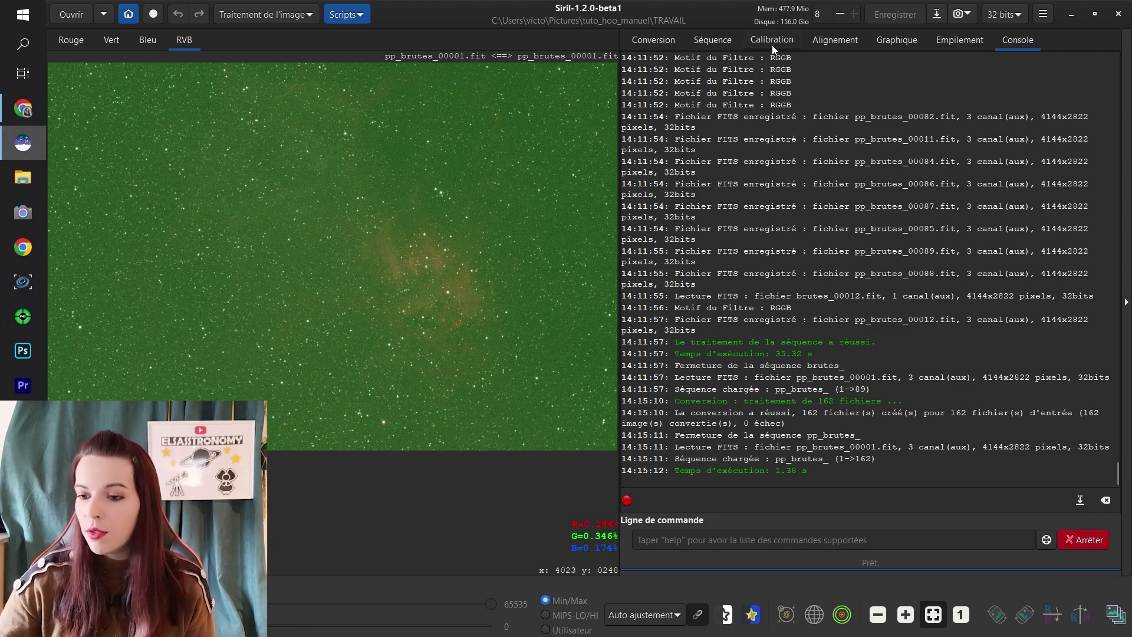
# Align all images of the pp_brutes sequence using the global (deep-sky) alignment method
pyautogui.click(835, 40)
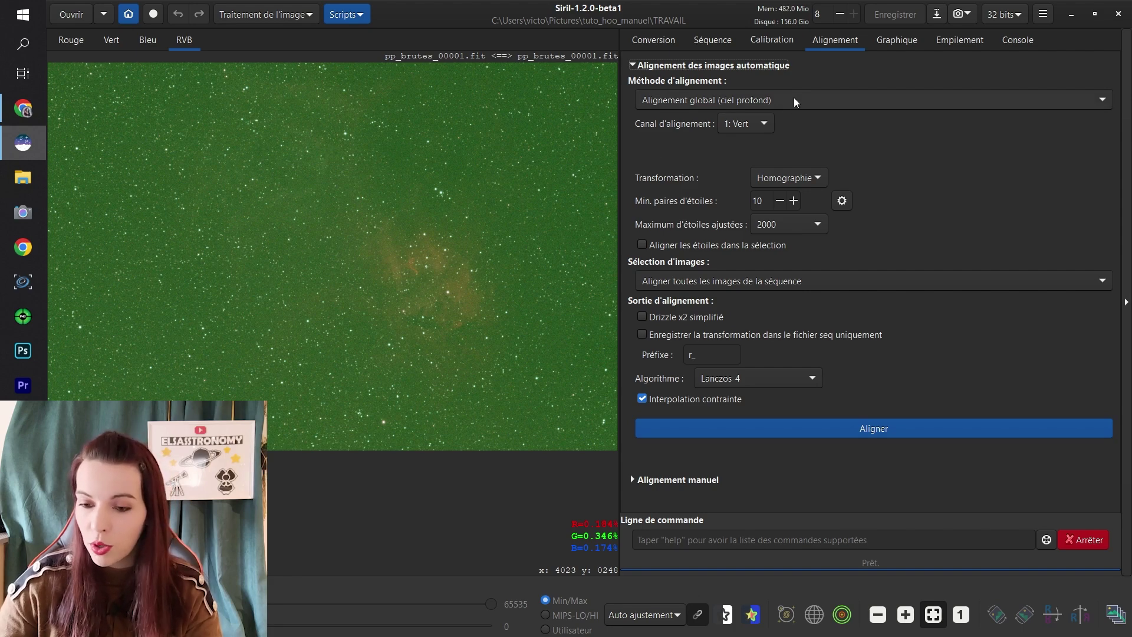
pyautogui.click(699, 101)
pyautogui.click(699, 100)
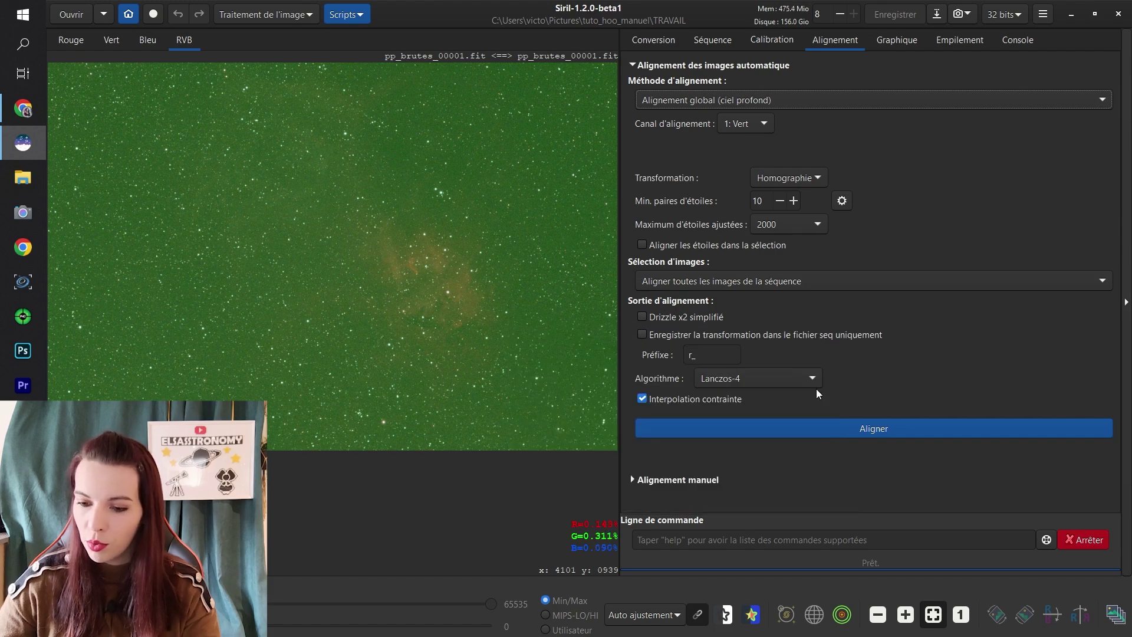
pyautogui.click(819, 426)
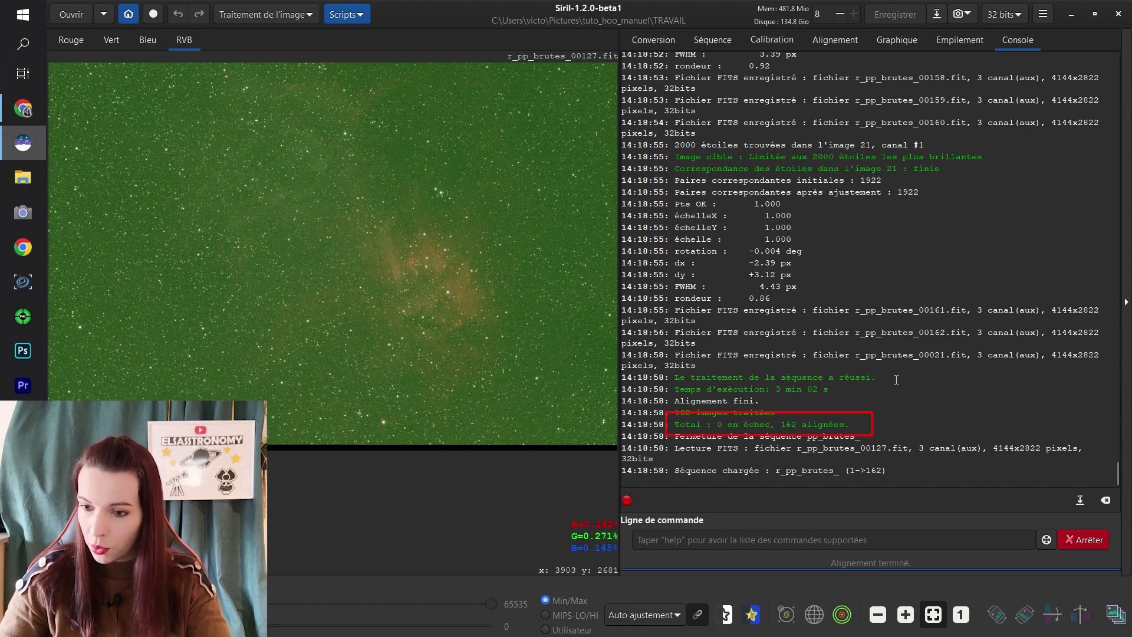
# Set the stacking pixel rejection algorithm to Test de déviation extrême généralisé de Student for the aligned sequence
pyautogui.click(953, 40)
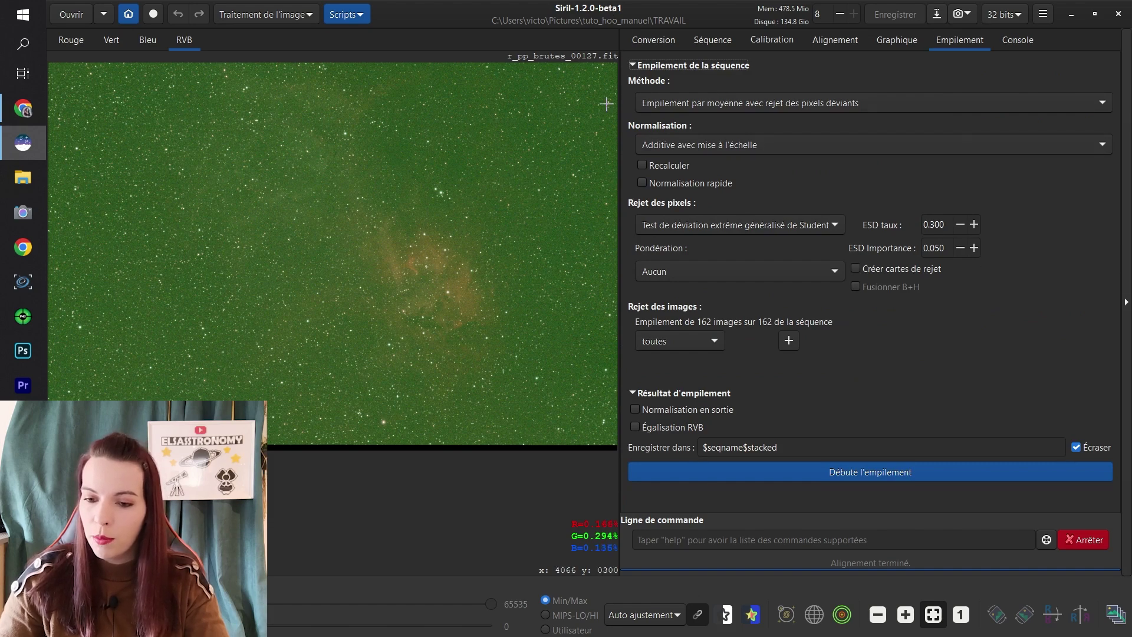
pyautogui.moveTo(665, 95)
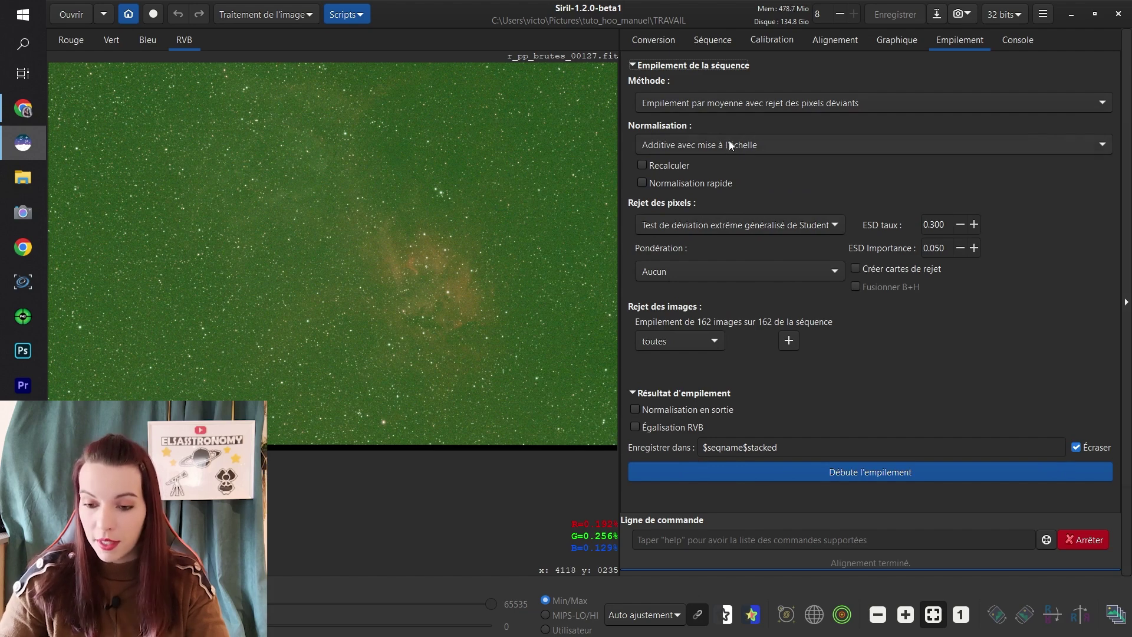
pyautogui.click(794, 227)
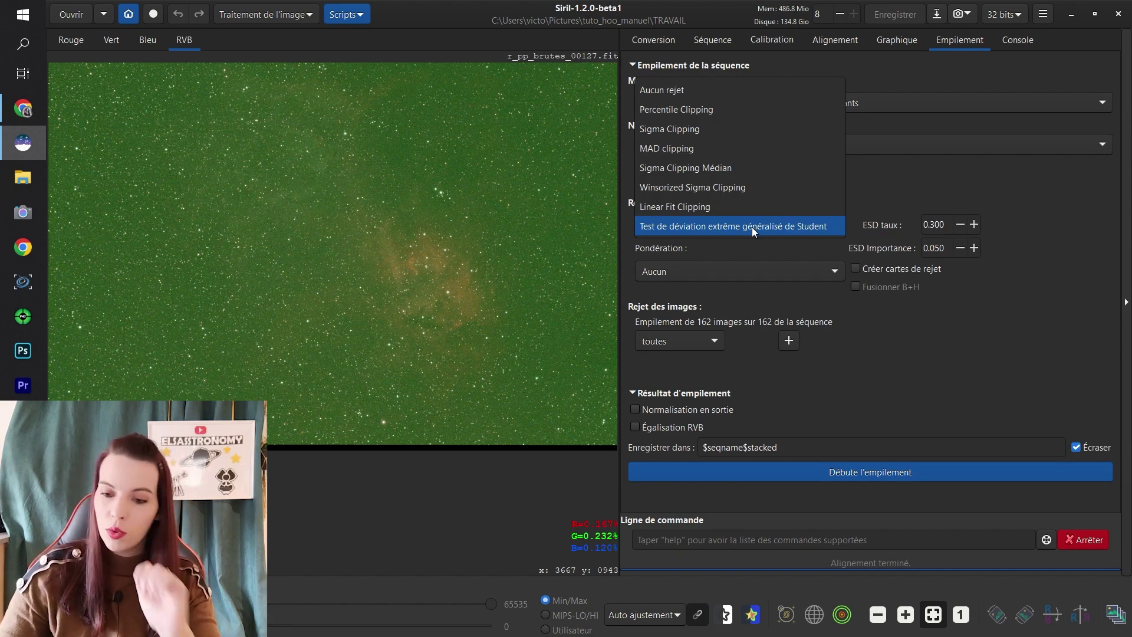
pyautogui.click(752, 228)
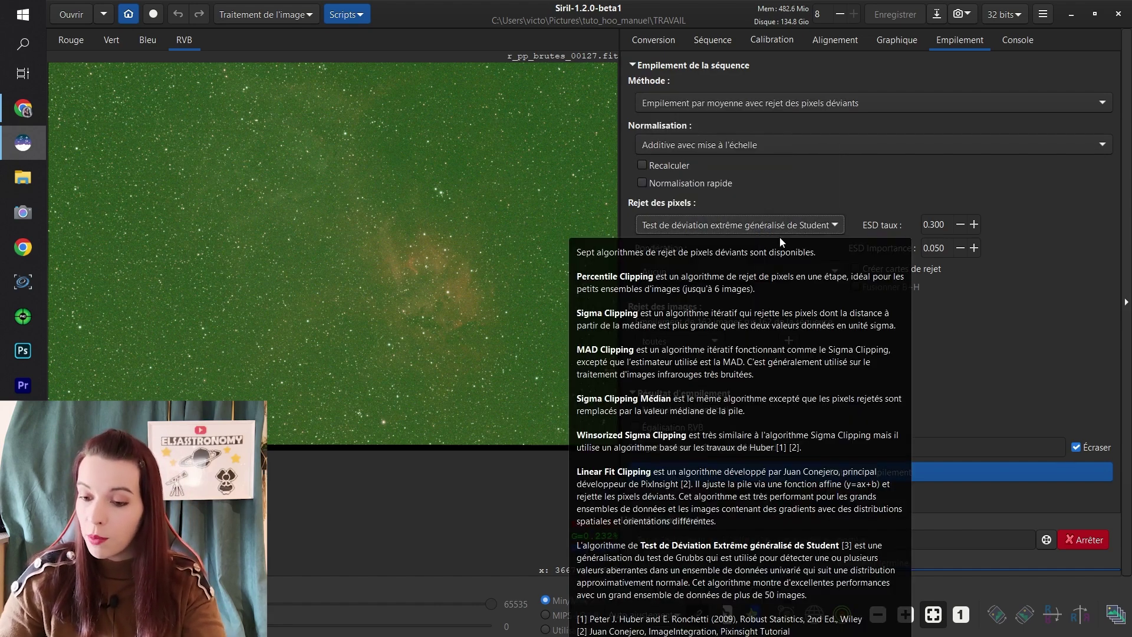
pyautogui.moveTo(762, 237)
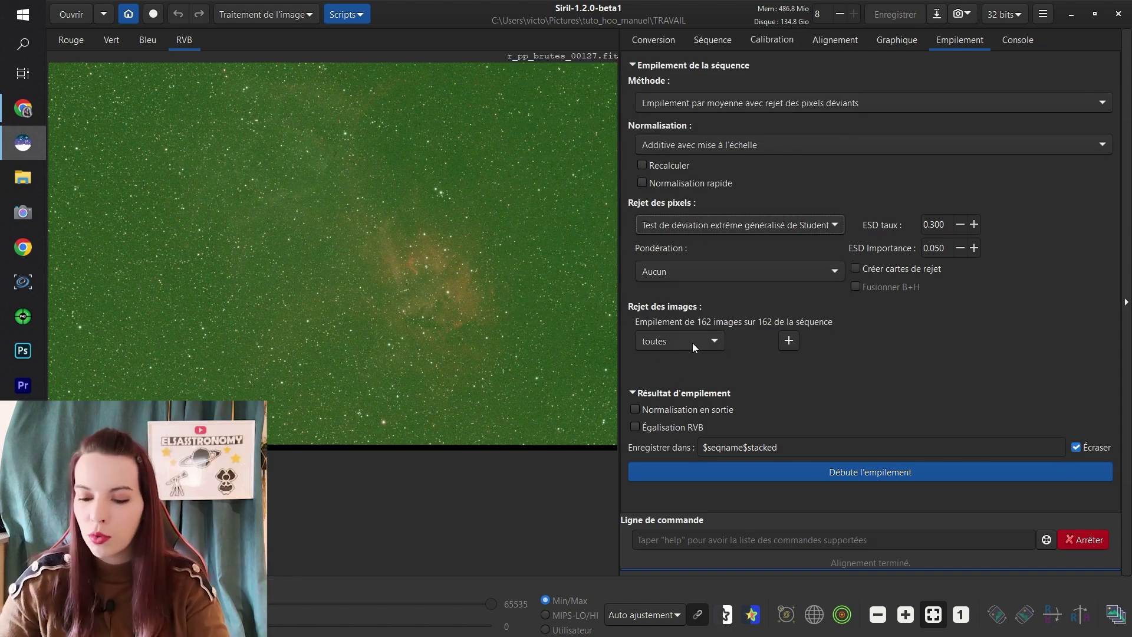
# Choose FWHM as the criterion for rejecting images from the stack
pyautogui.moveTo(698, 341)
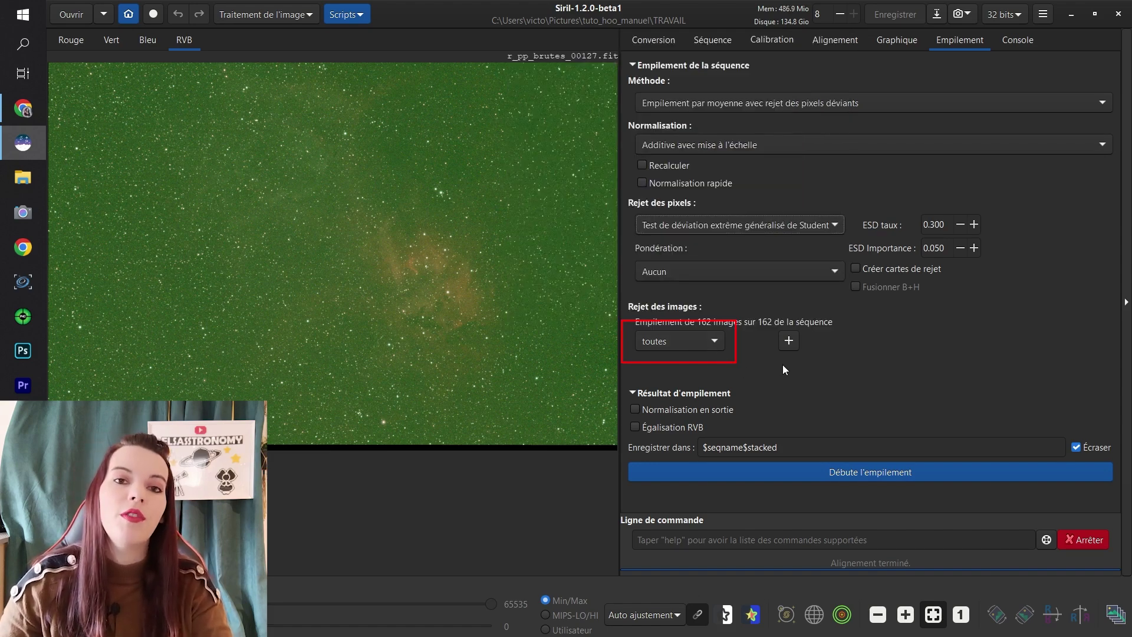
pyautogui.click(707, 340)
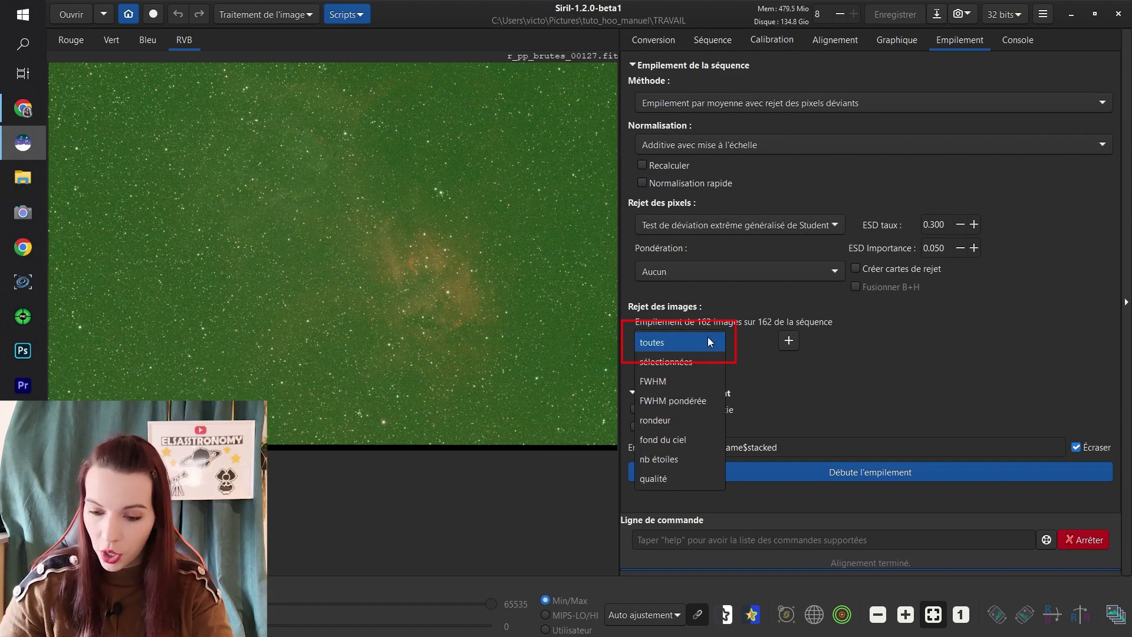
pyautogui.click(661, 381)
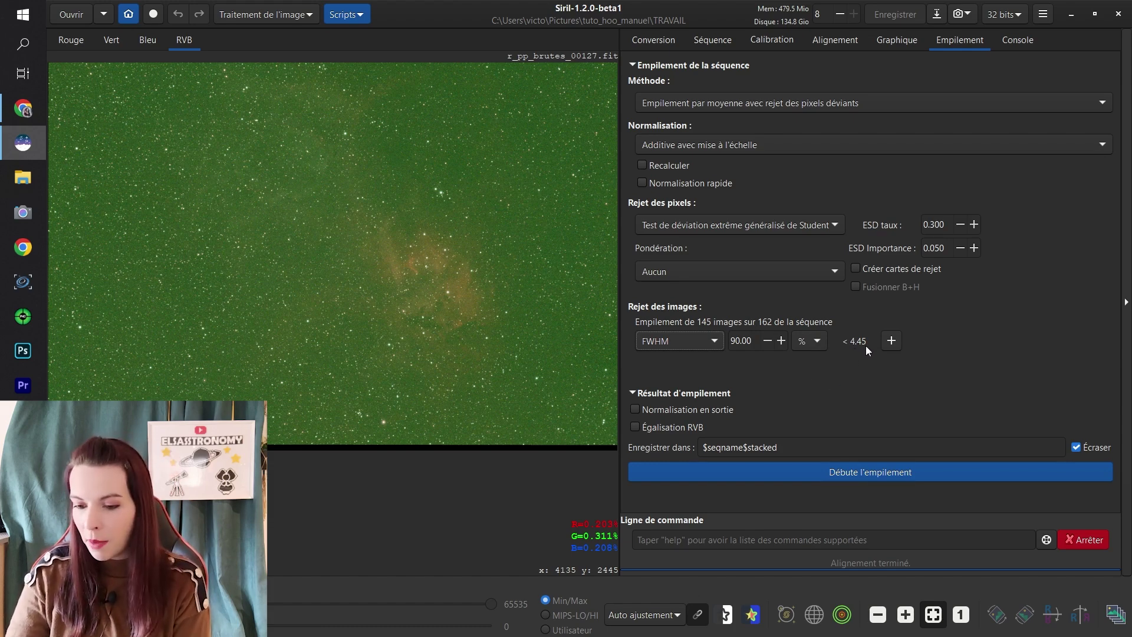
# Try FWHM filter percentages of 70, 60 and 100 % to compare how many images each would stack
pyautogui.doubleClick(742, 340)
pyautogui.write('70')
pyautogui.press('Return')
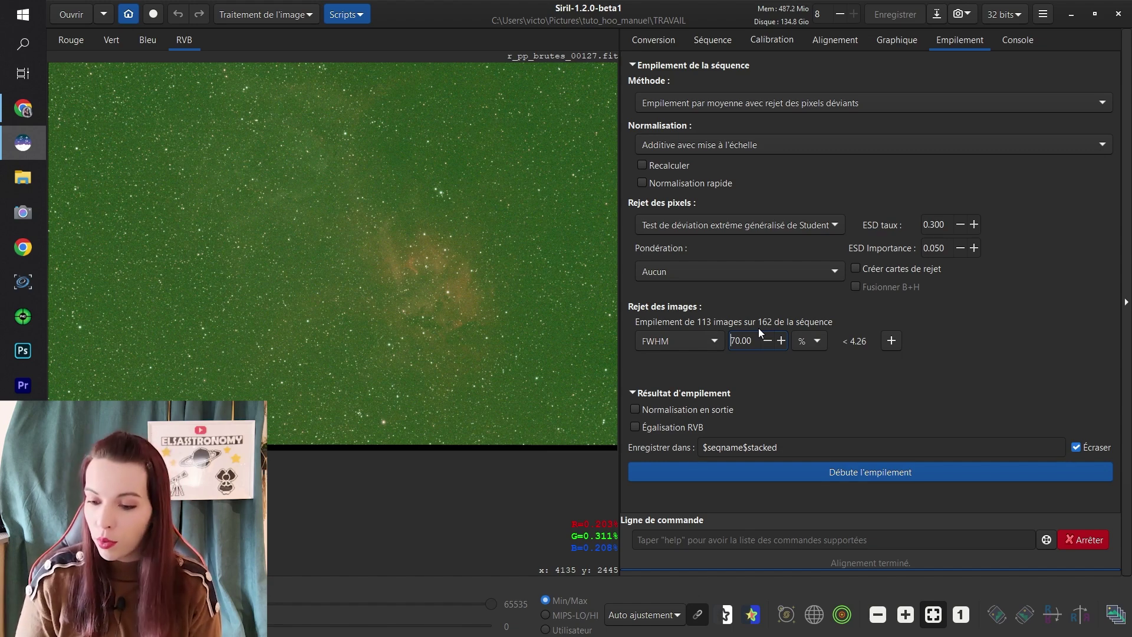
pyautogui.hotkey('ctrl', 'a')
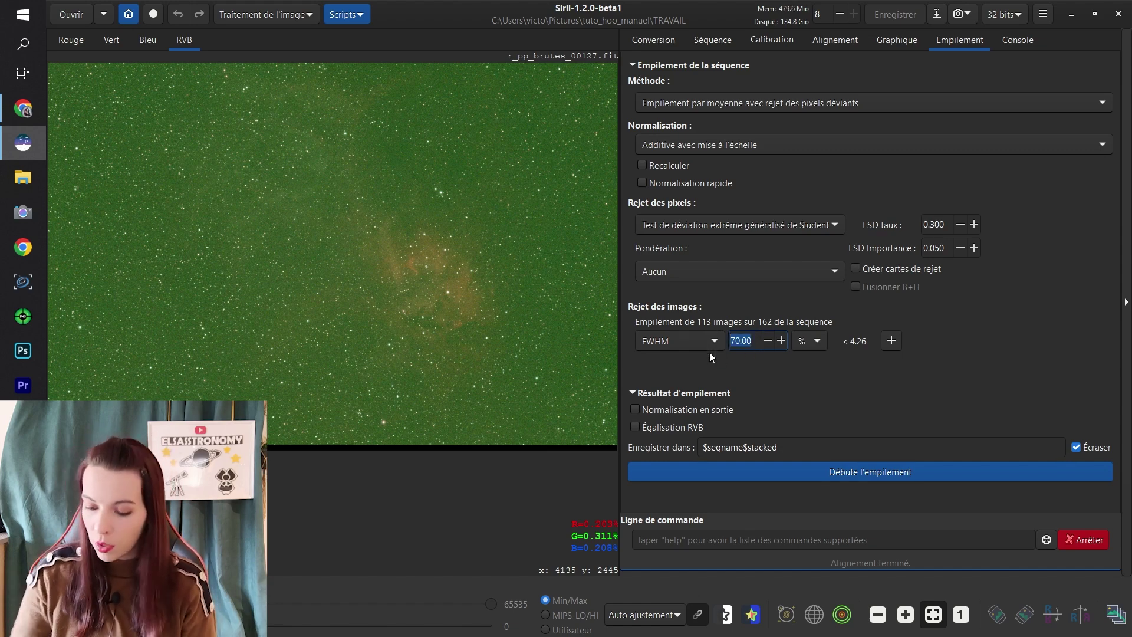
pyautogui.write('60')
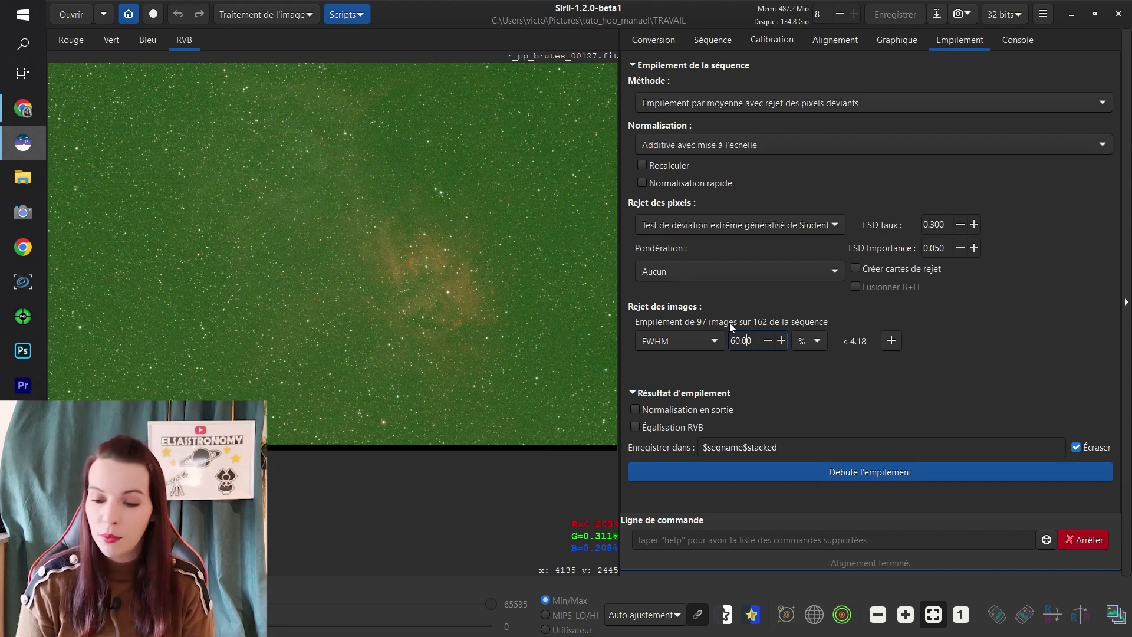
pyautogui.doubleClick(742, 340)
pyautogui.write('100')
pyautogui.press('Return')
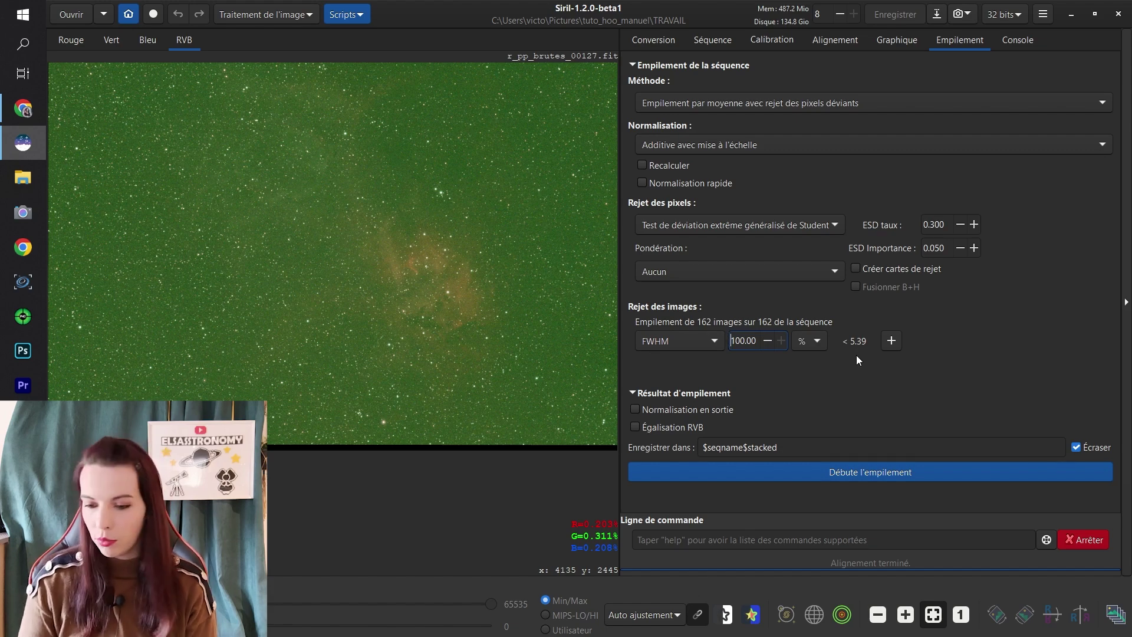
# Set the FWHM image filter to 60 %
pyautogui.doubleClick(742, 340)
pyautogui.write('60')
pyautogui.press('Return')
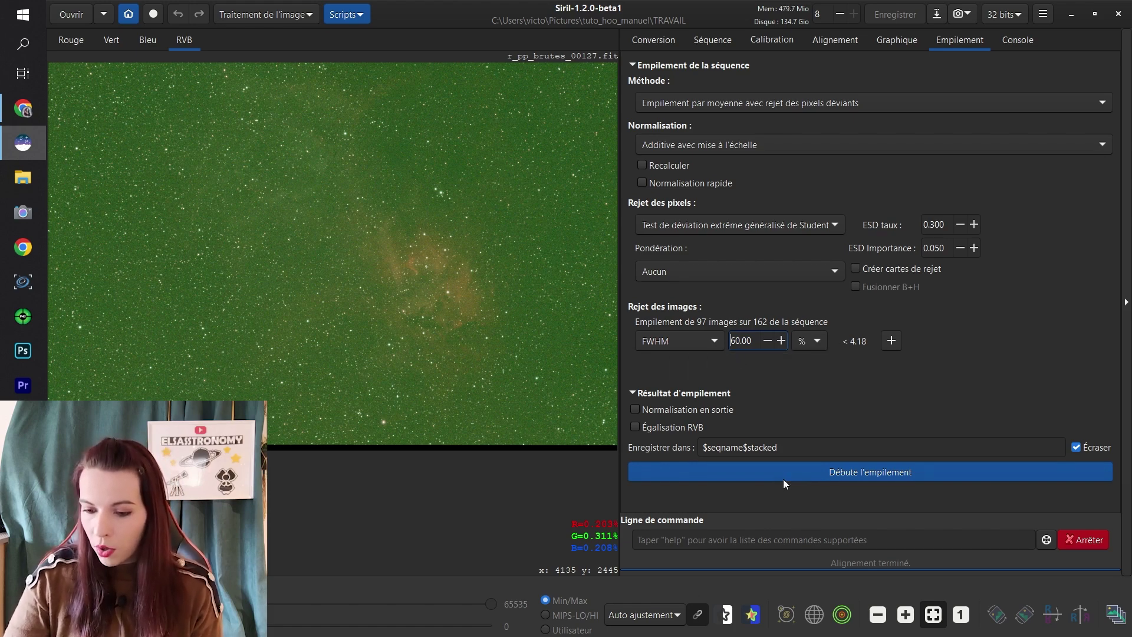
# Enable output normalisation and start stacking the sequence
pyautogui.click(775, 446)
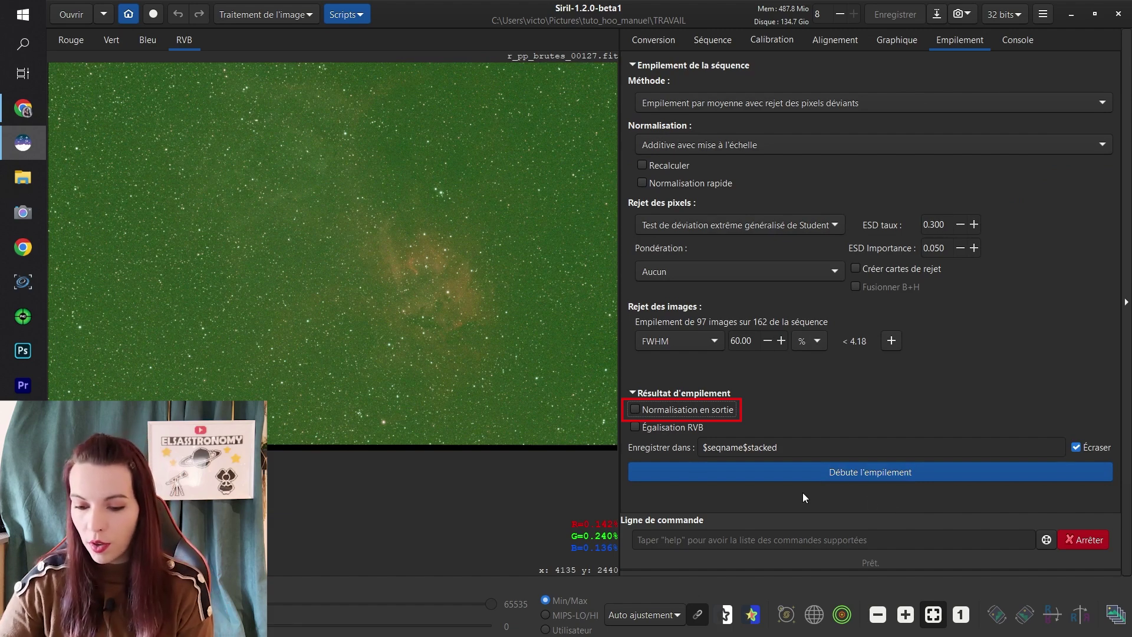
pyautogui.click(635, 412)
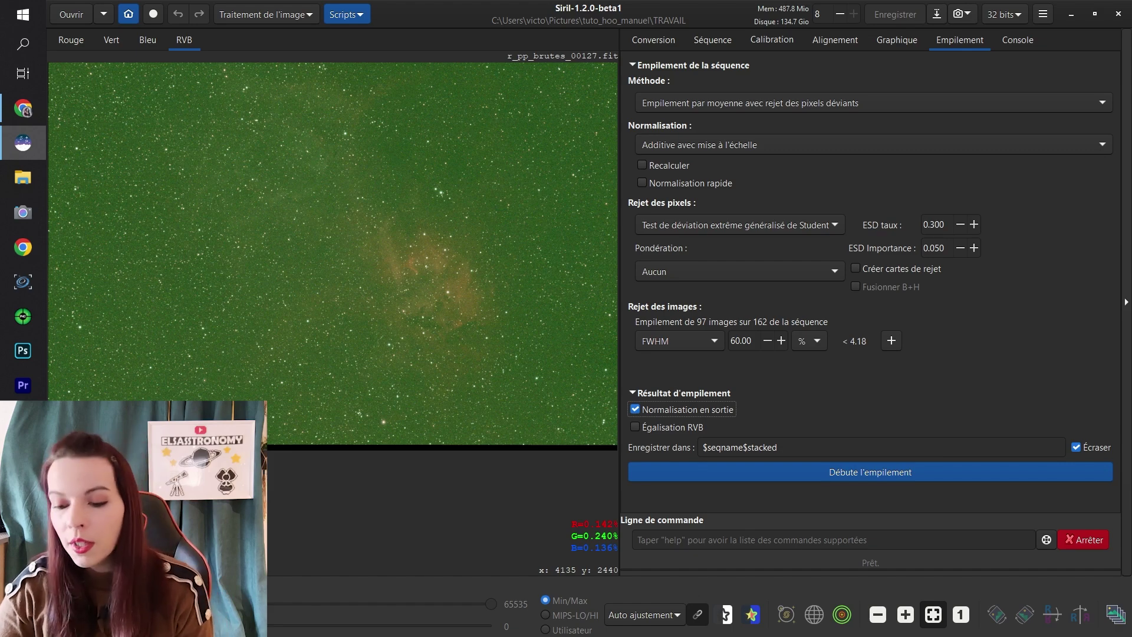
pyautogui.click(960, 472)
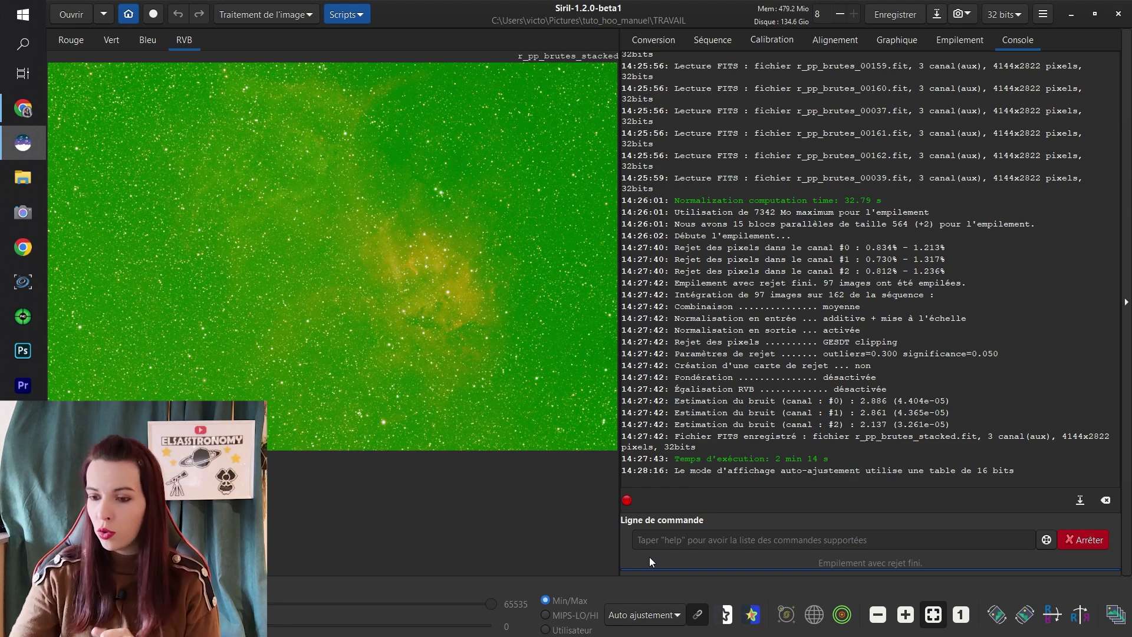
pyautogui.click(955, 37)
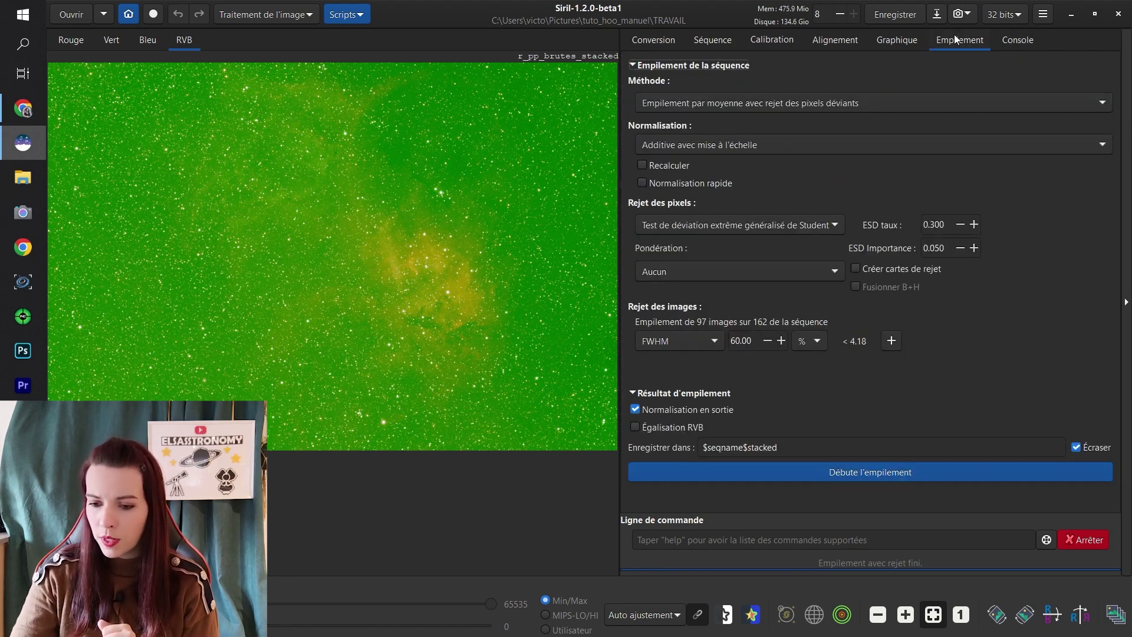
pyautogui.click(1007, 40)
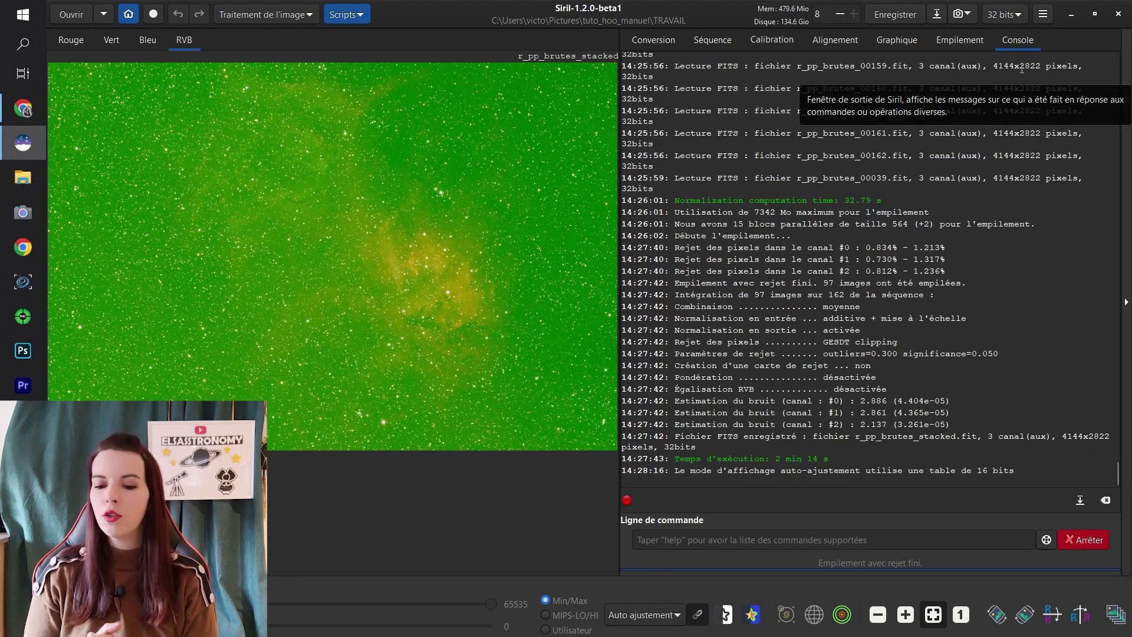
pyautogui.click(946, 42)
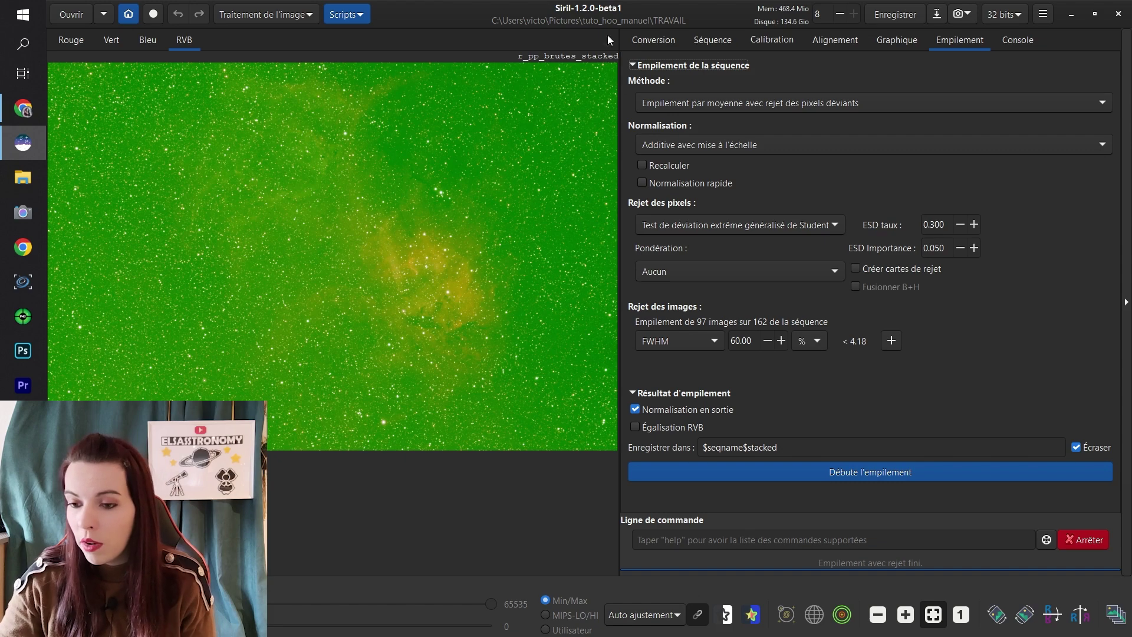
# Change the display mode of the stacked image to Histogramme
pyautogui.click(658, 614)
pyautogui.click(647, 596)
pyautogui.click(239, 14)
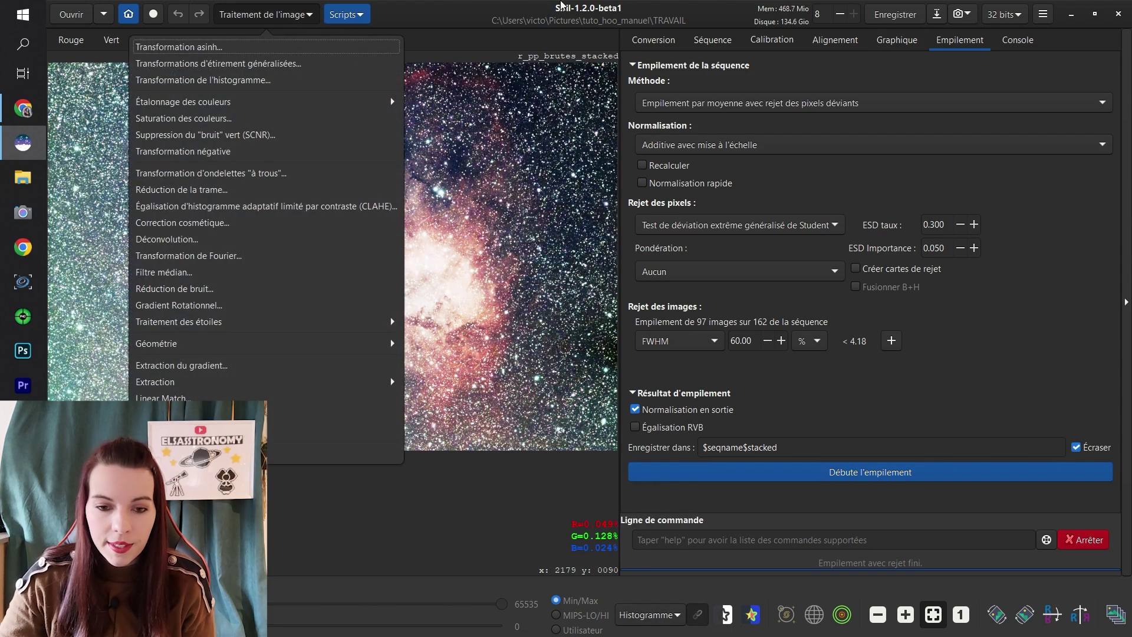
pyautogui.click(544, 12)
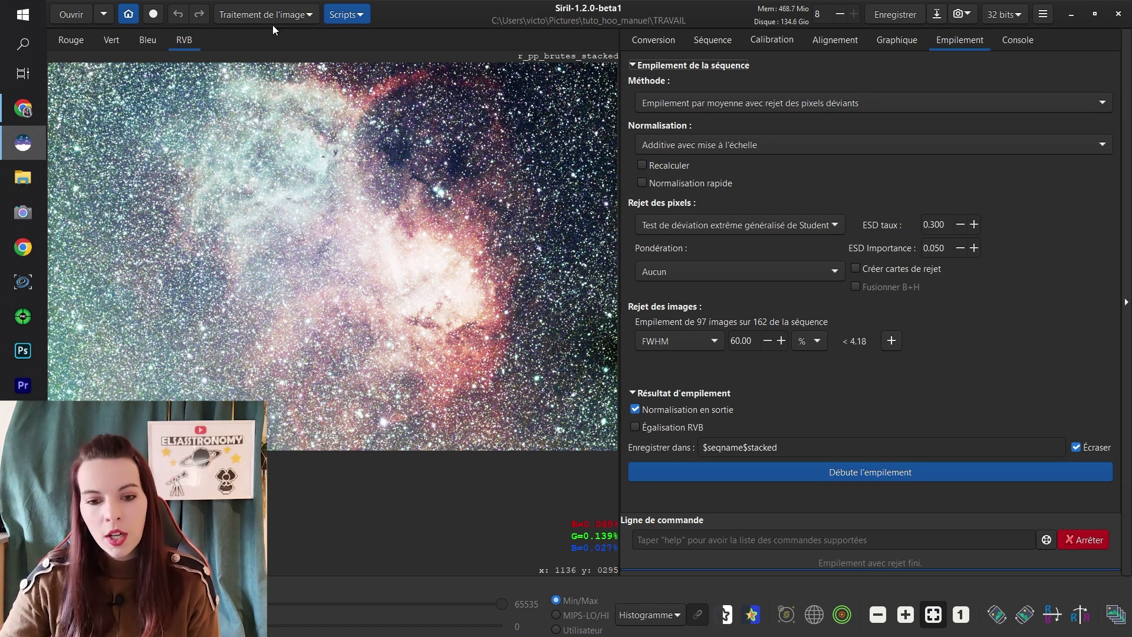
# Examine the stacked image's red, green and blue channels in turn and return to the RGB view
pyautogui.click(289, 14)
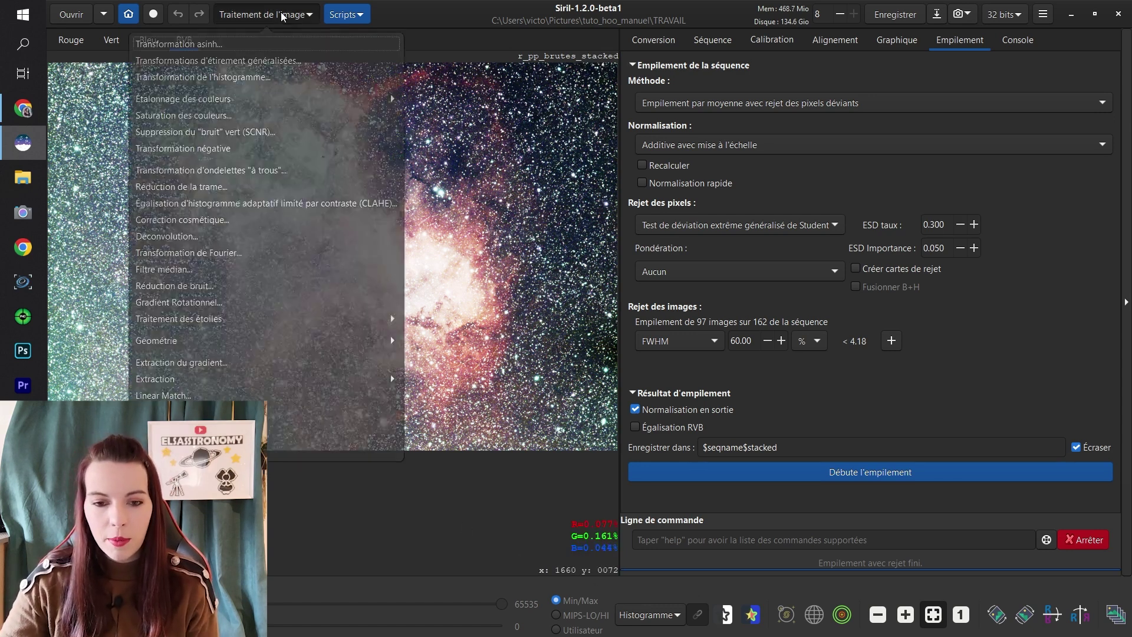
pyautogui.click(124, 46)
pyautogui.click(82, 40)
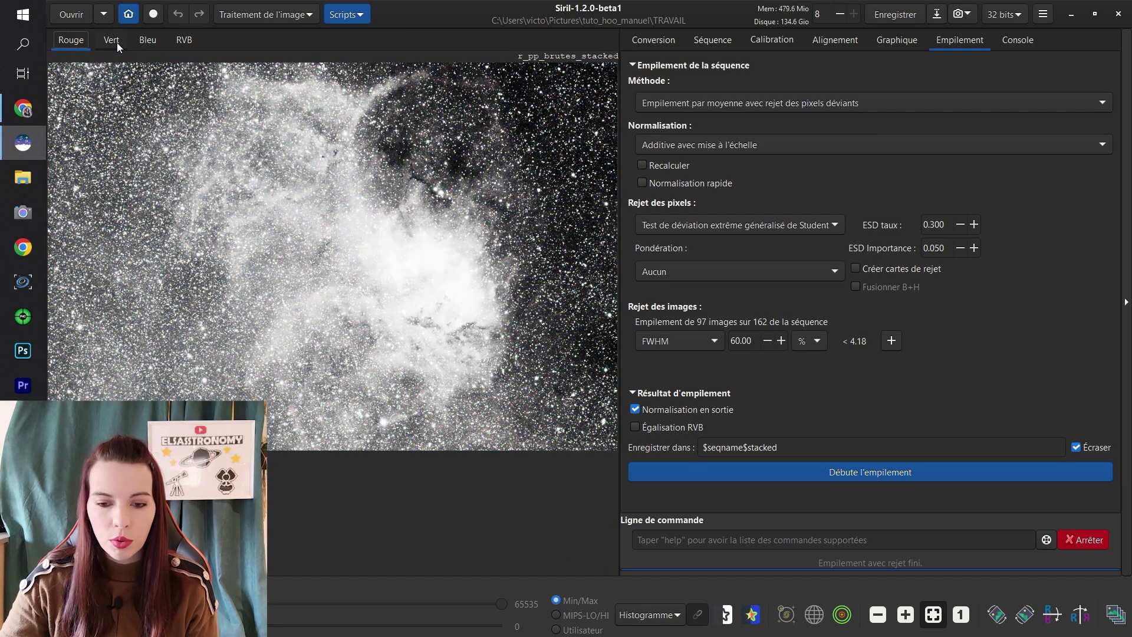
pyautogui.click(112, 41)
pyautogui.click(147, 40)
pyautogui.click(181, 42)
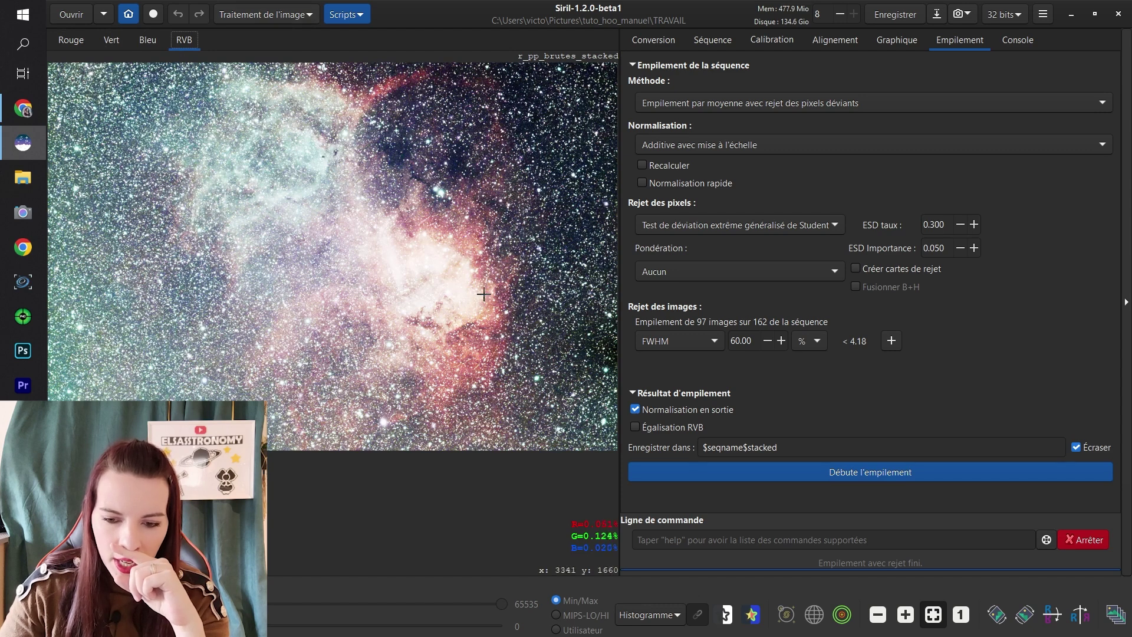
# Start gradient extraction with 20 background samples per line and remove samples lying over the nebula
pyautogui.click(310, 19)
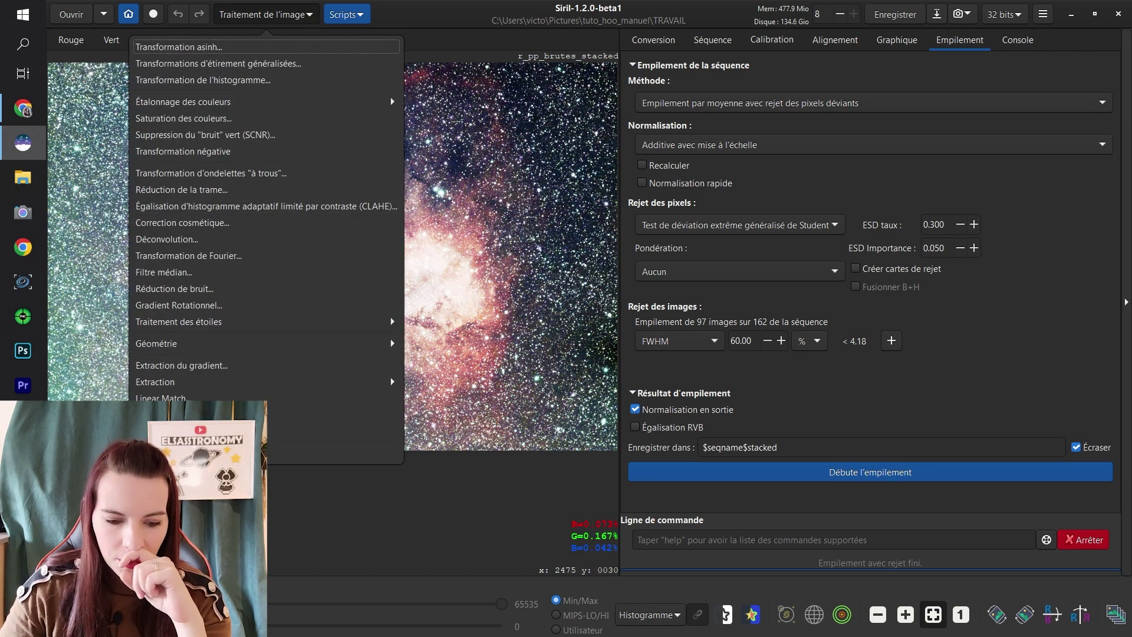
pyautogui.click(228, 366)
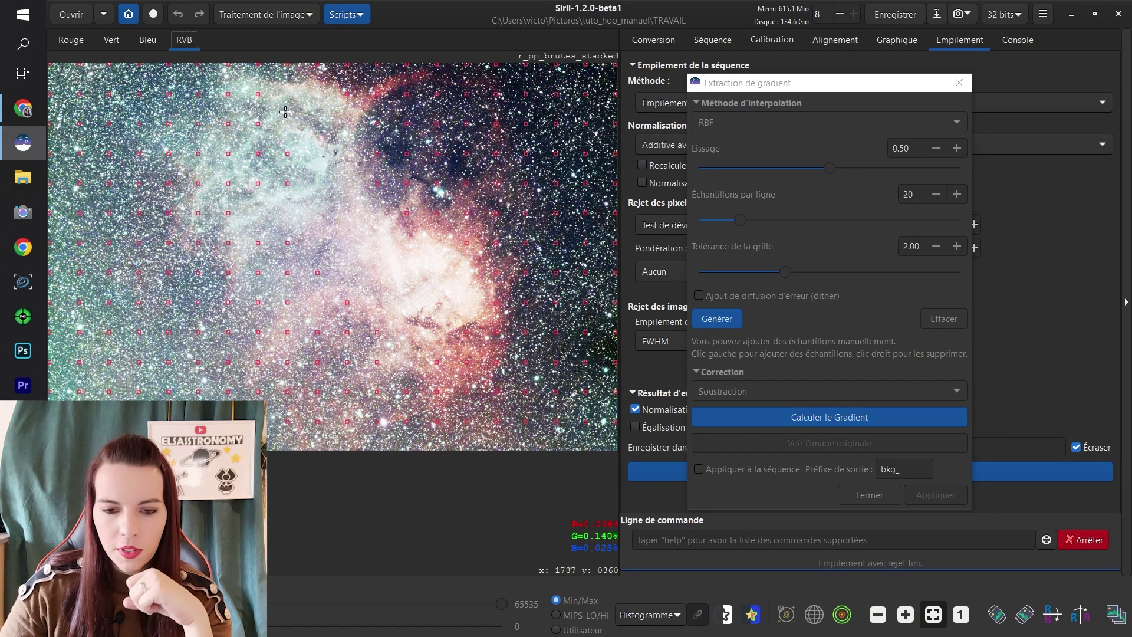
pyautogui.rightClick(233, 96)
pyautogui.rightClick(226, 132)
pyautogui.rightClick(209, 170)
pyautogui.rightClick(238, 220)
pyautogui.rightClick(280, 194)
pyautogui.rightClick(257, 158)
pyautogui.rightClick(228, 184)
pyautogui.rightClick(258, 243)
pyautogui.rightClick(257, 272)
pyautogui.rightClick(287, 302)
pyautogui.rightClick(317, 333)
pyautogui.rightClick(372, 361)
pyautogui.rightClick(411, 397)
pyautogui.rightClick(446, 386)
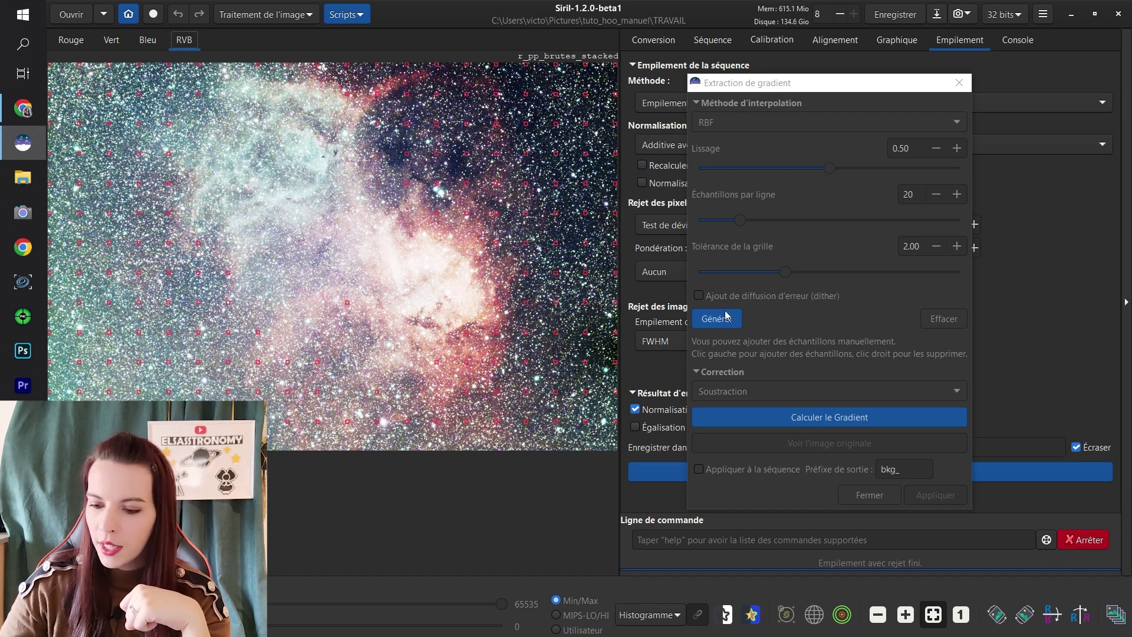
# Calculate the RBF gradient with a grid tolerance of 1.78 and subtraction correction, and compare the result with the original image
pyautogui.click(863, 419)
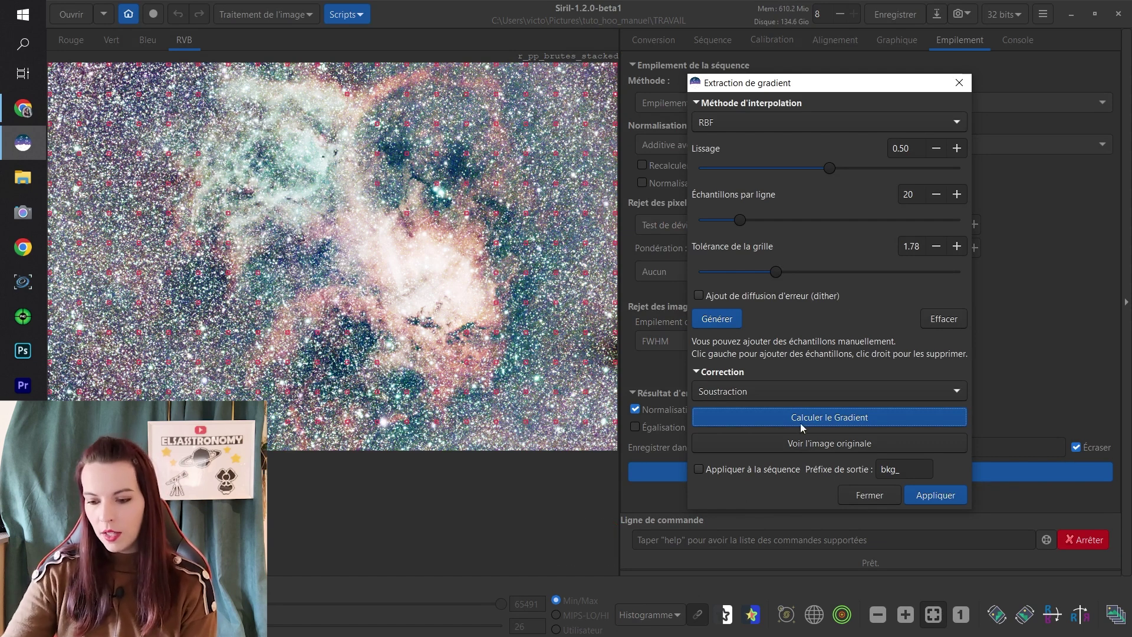
pyautogui.click(823, 447)
pyautogui.moveTo(821, 443); pyautogui.dragTo(821, 443)
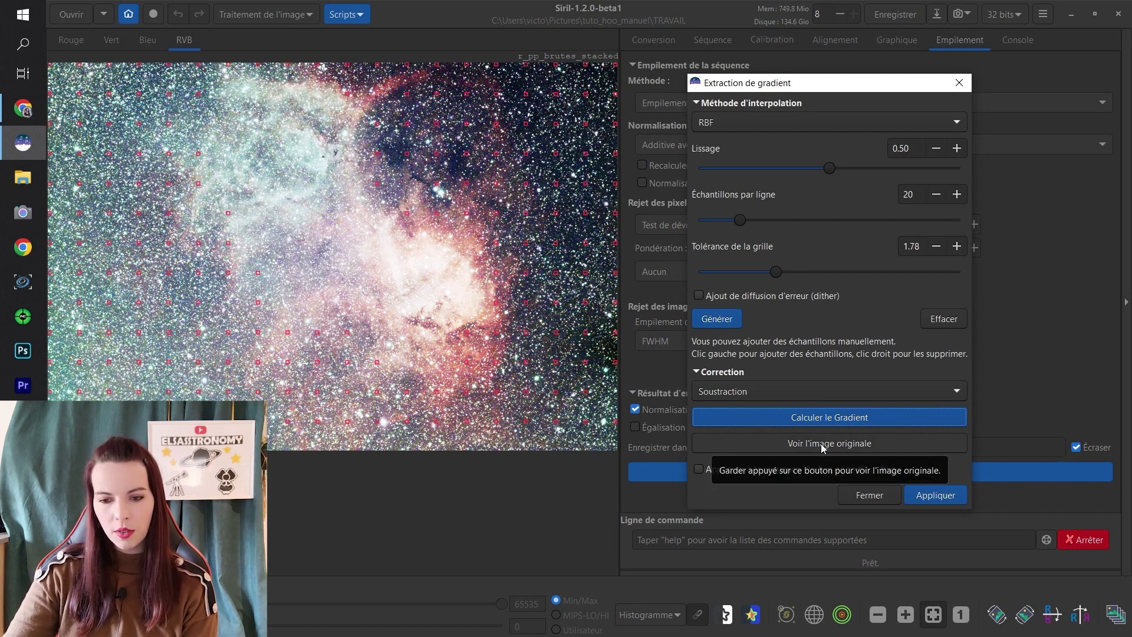